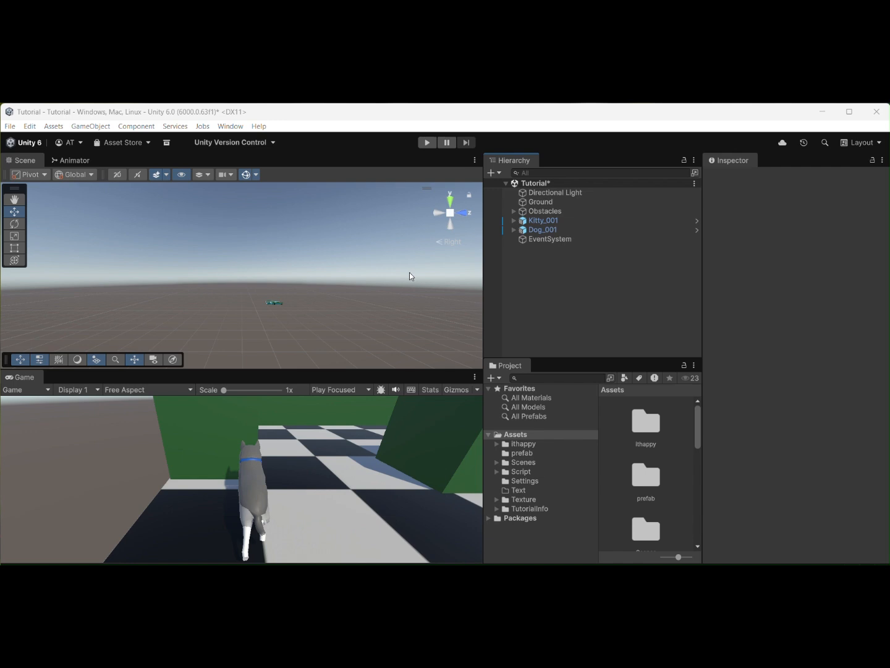
# Step: Inspect the Dog_001 and Kitty_001 objects in the scene, including the dog's Enemy AI and Nav Mesh Agent components
pyautogui.click(554, 232)
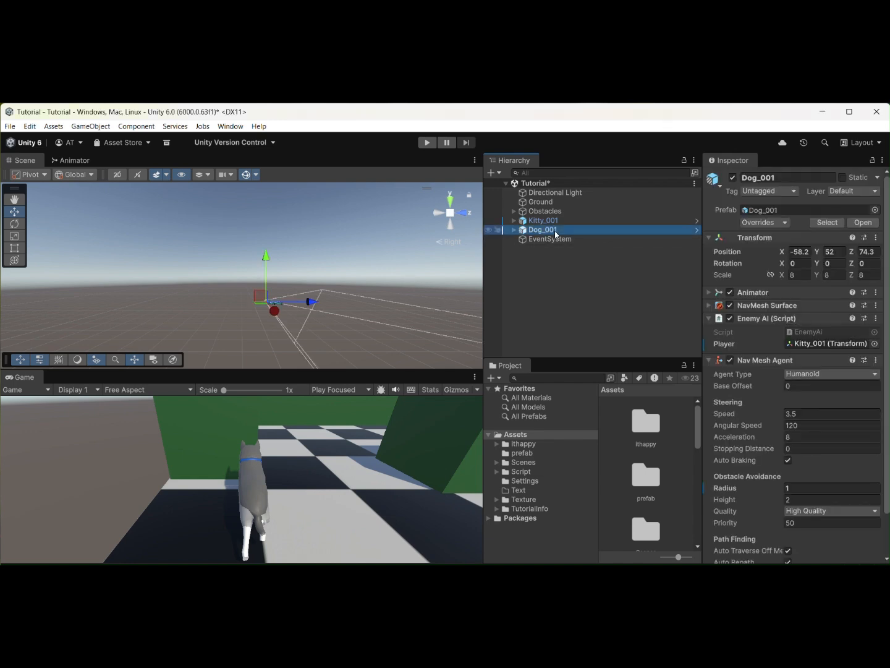
pyautogui.doubleClick(556, 234)
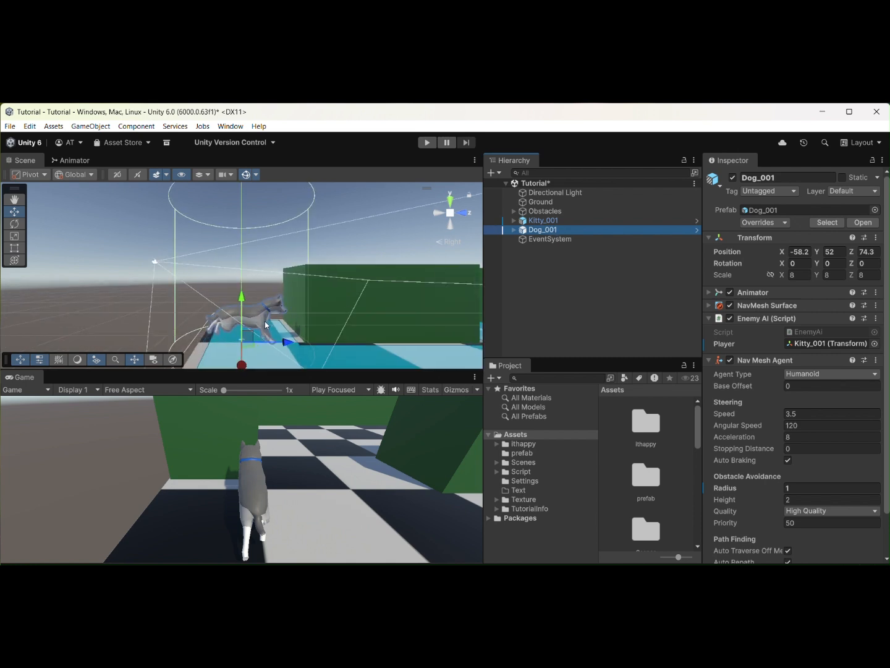
pyautogui.doubleClick(565, 220)
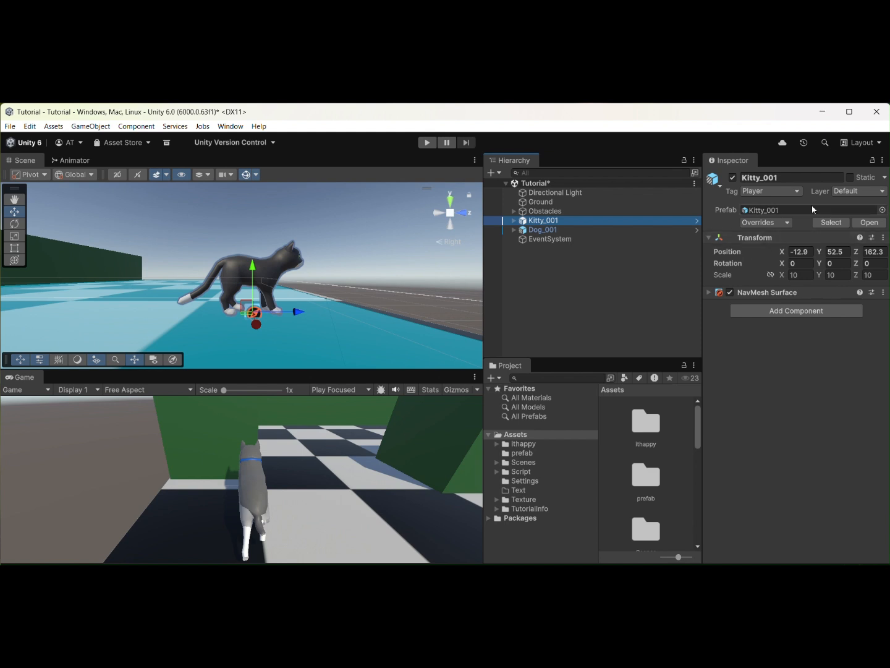
pyautogui.click(530, 232)
pyautogui.scroll(-2, 792, 317)
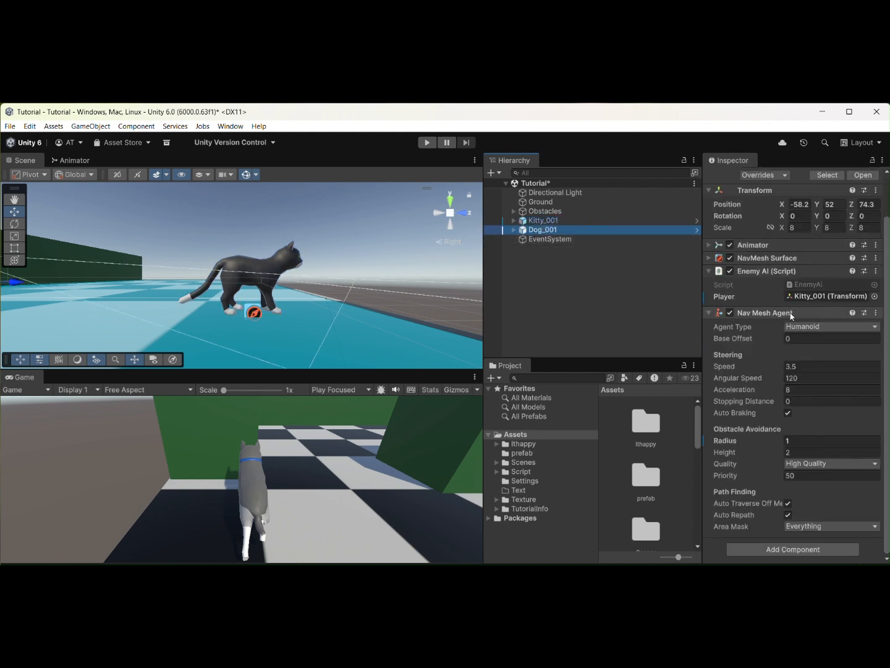
pyautogui.click(709, 313)
pyautogui.click(709, 320)
pyautogui.click(709, 320)
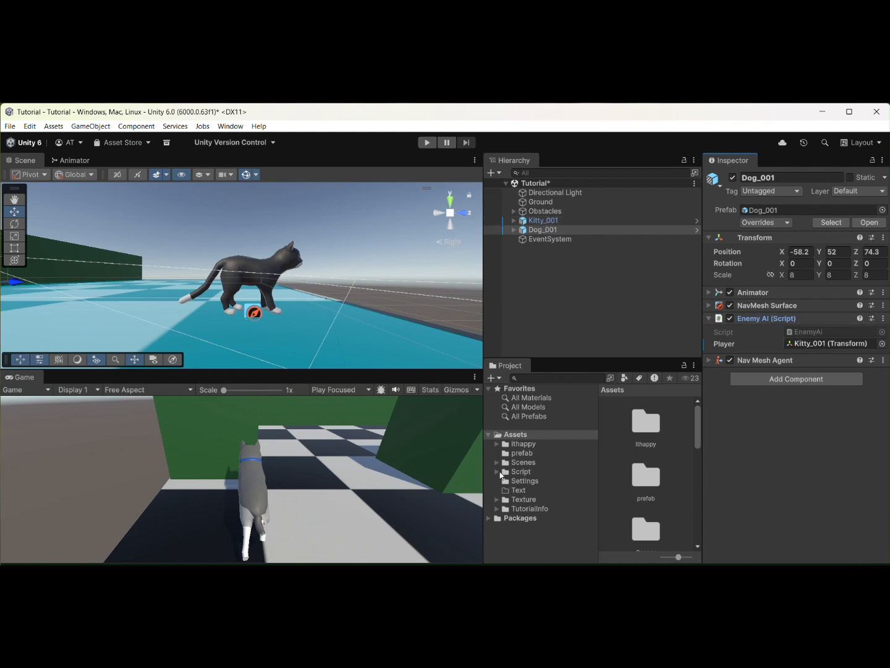
# Step: Open the EnemyAI script in Visual Studio Code, review its player, agent, SetDestination and speed lines, and return to Unity
pyautogui.click(502, 472)
pyautogui.doubleClick(678, 425)
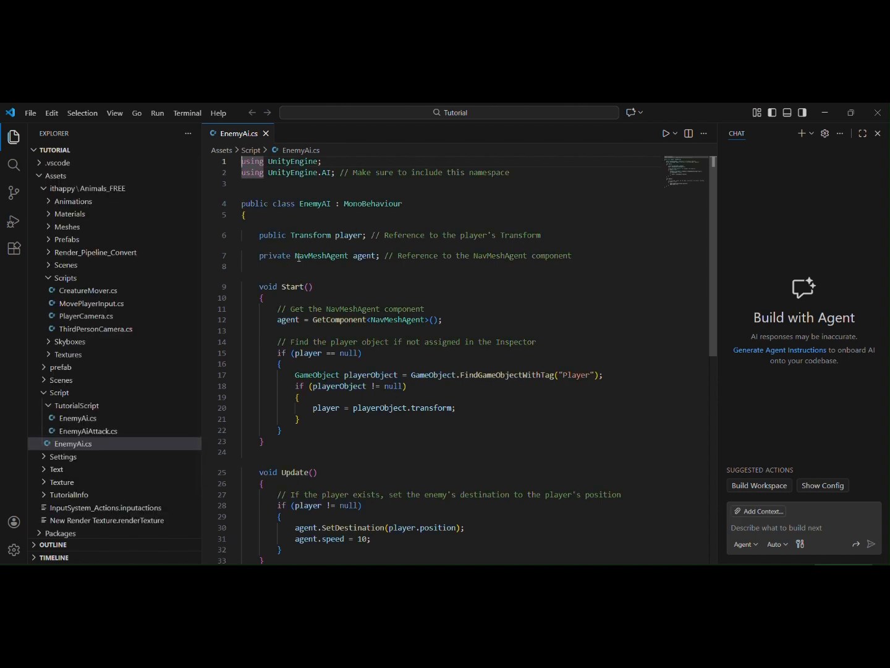
pyautogui.doubleClick(365, 256)
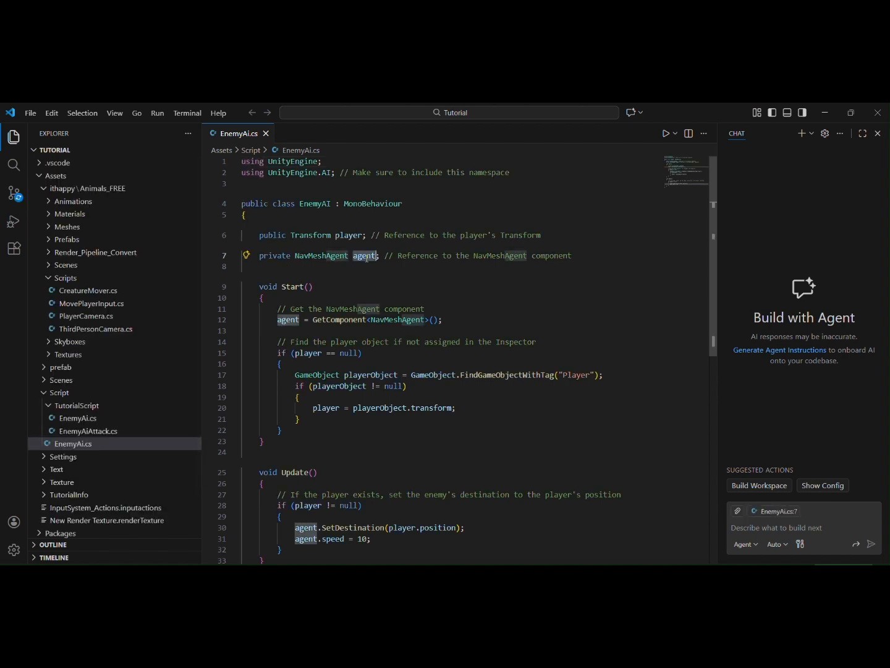
pyautogui.doubleClick(305, 237)
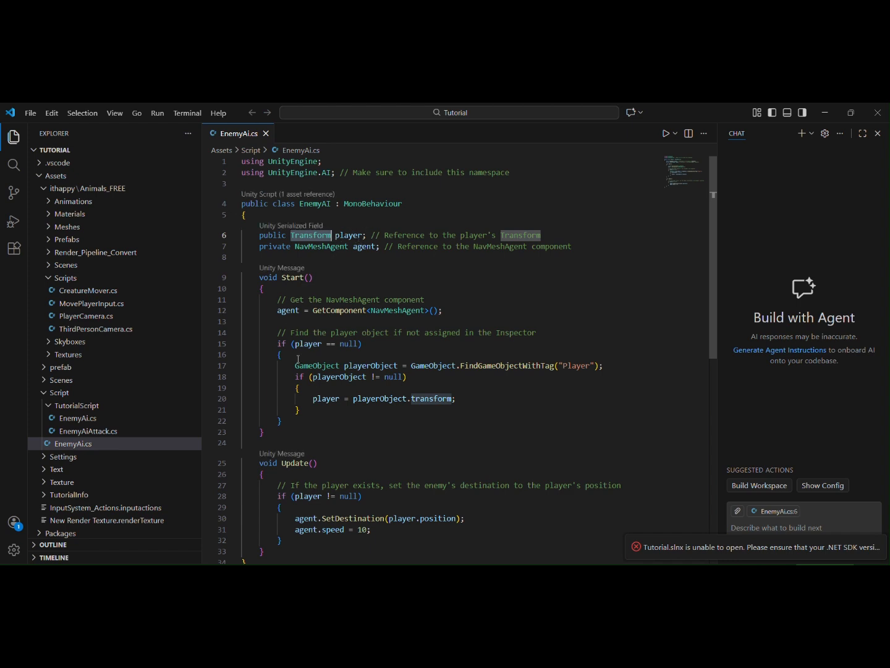
pyautogui.scroll(-1, 293, 471)
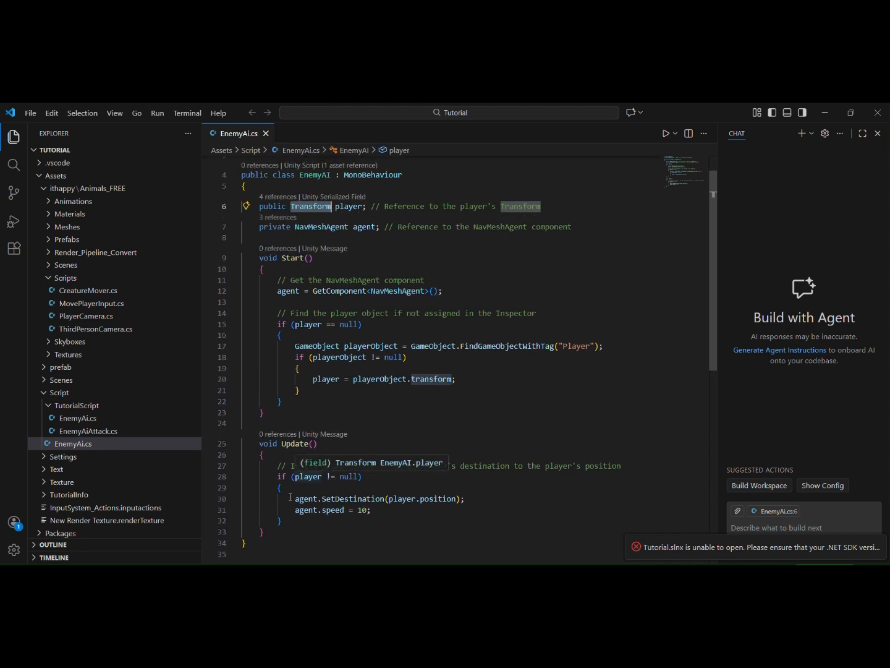
pyautogui.moveTo(290, 498); pyautogui.dragTo(465, 499)
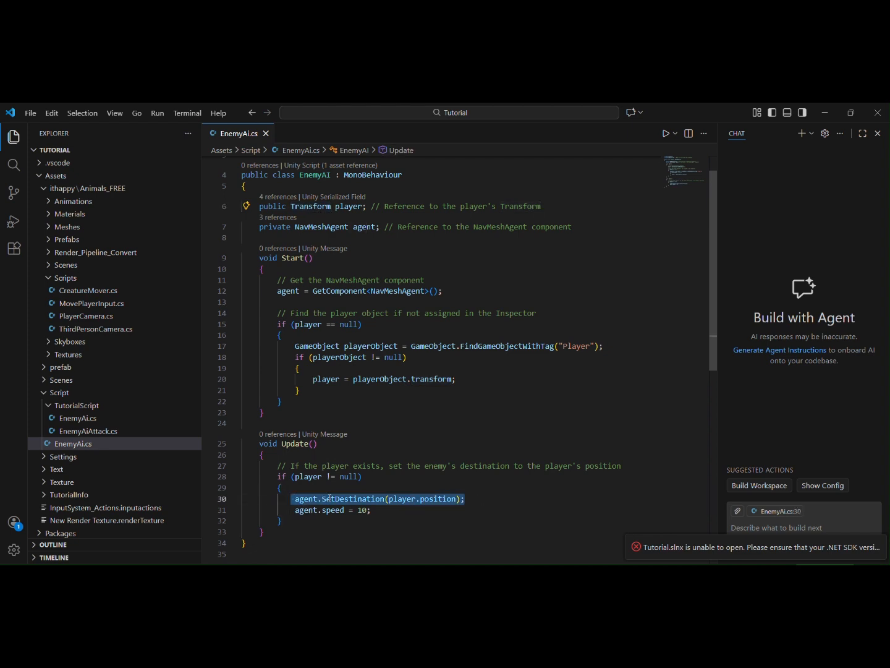
pyautogui.moveTo(288, 504); pyautogui.dragTo(403, 517)
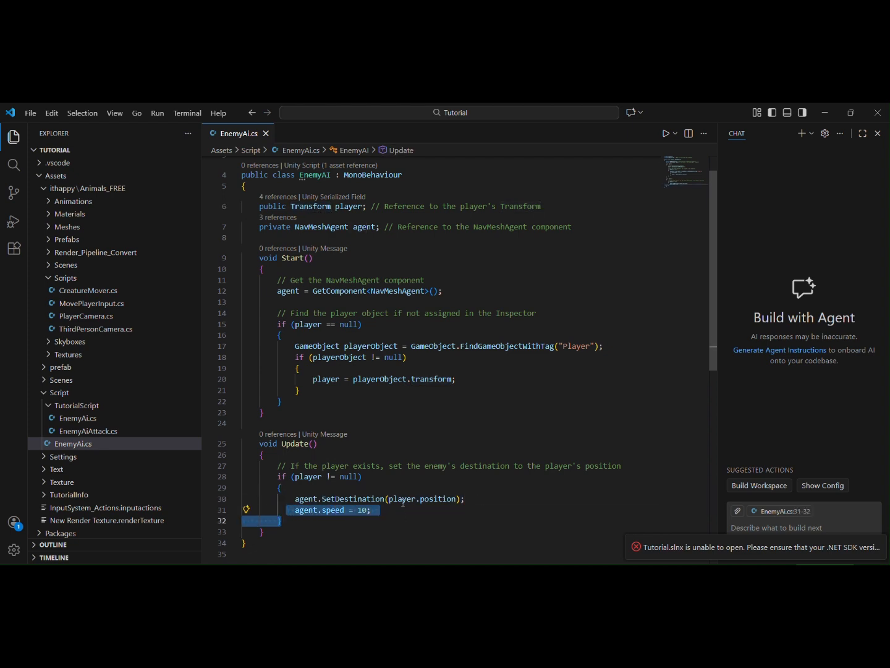
pyautogui.click(402, 498)
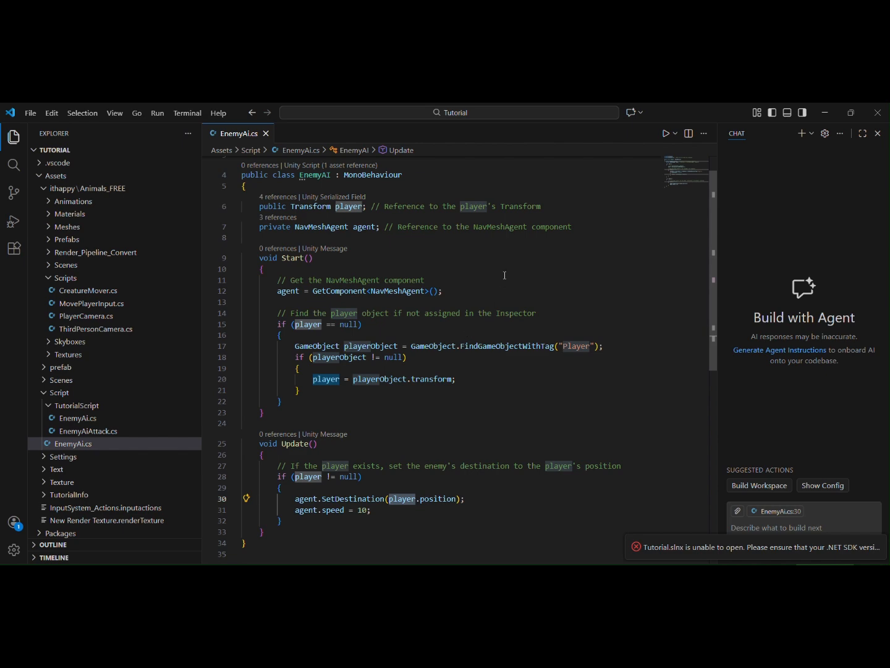
pyautogui.click(825, 114)
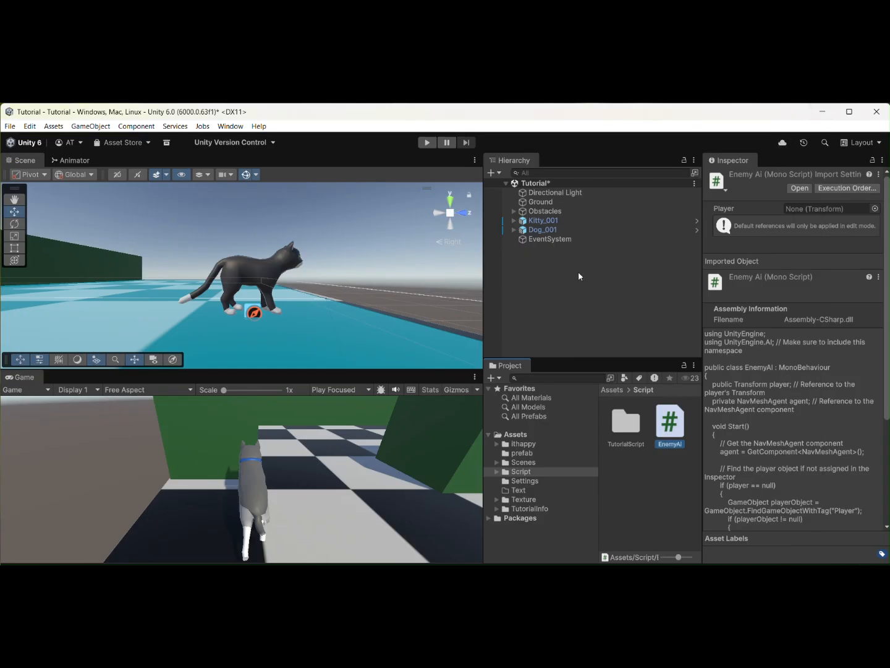
# Step: Run the scene, watch the dog's pursuit in an enlarged game view, and restore the editor layout
pyautogui.click(428, 145)
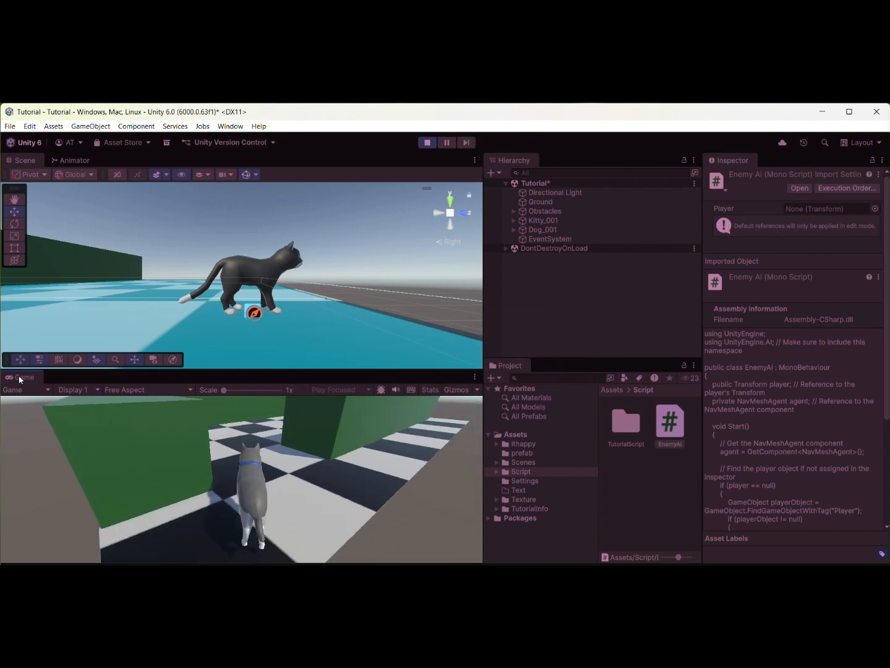
pyautogui.press('w')
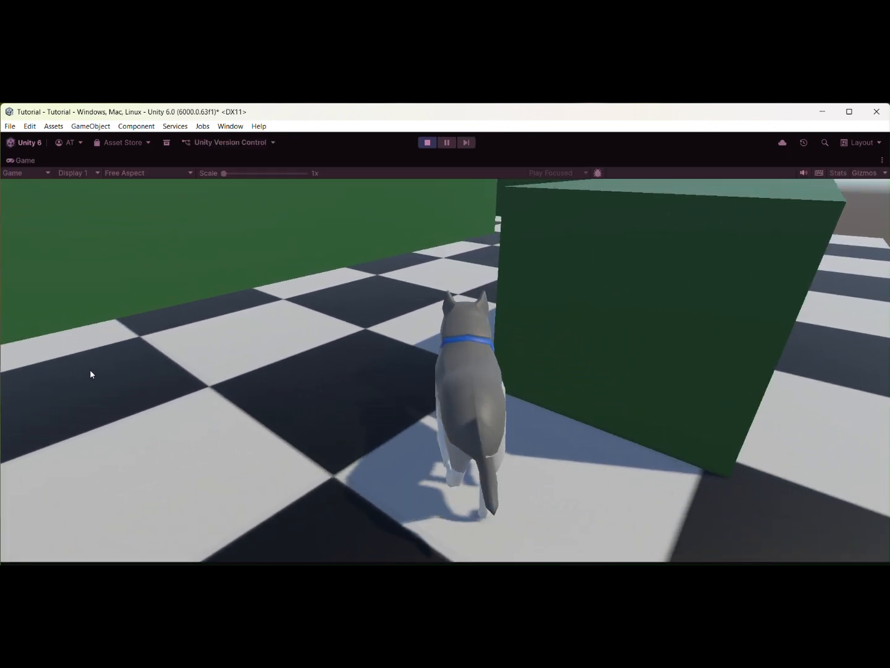
pyautogui.press('w')
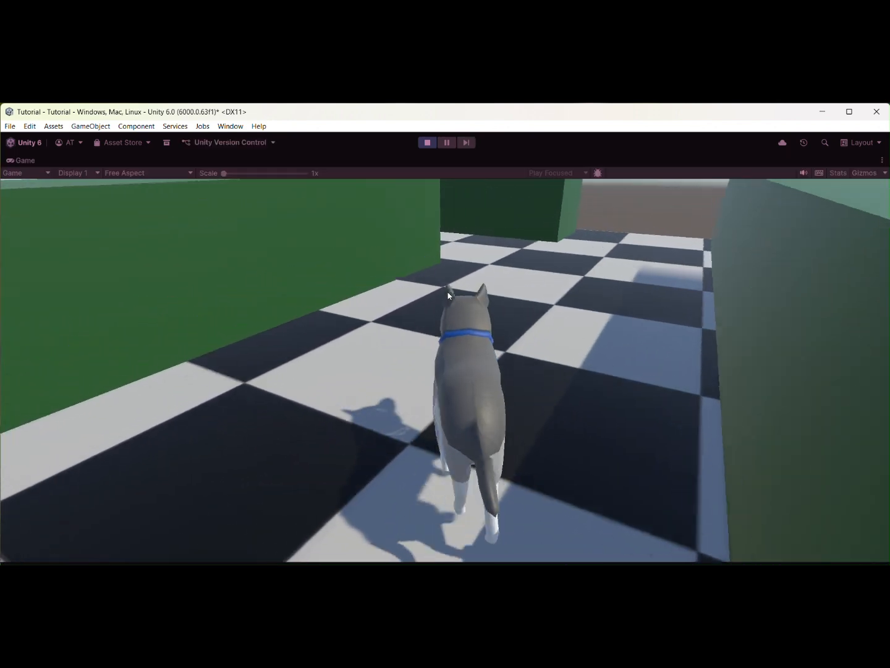
pyautogui.doubleClick(22, 159)
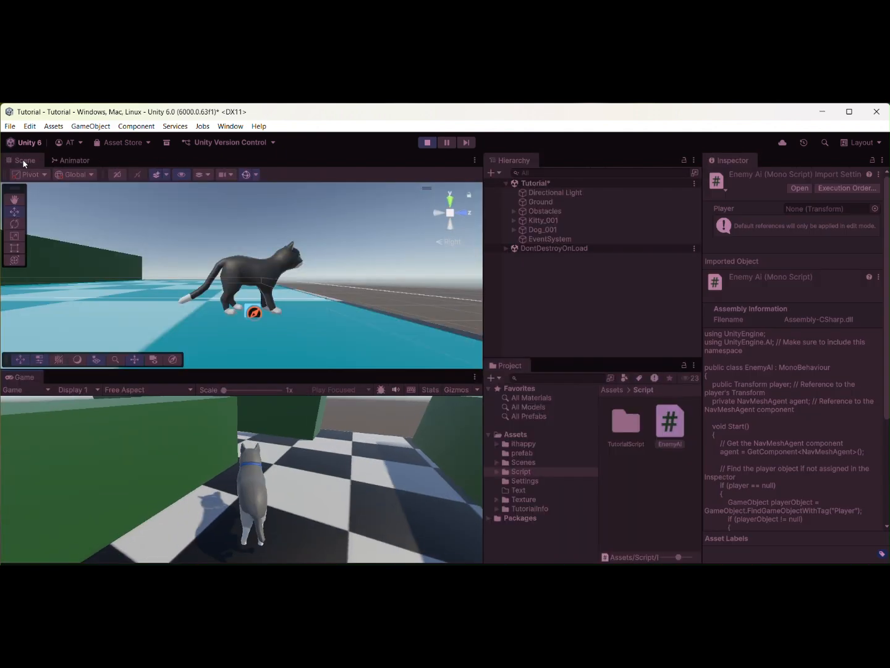
# Step: Move the root Kitty_001 object around the running scene to test the dog's pursuit, and stop the playback
pyautogui.click(280, 309)
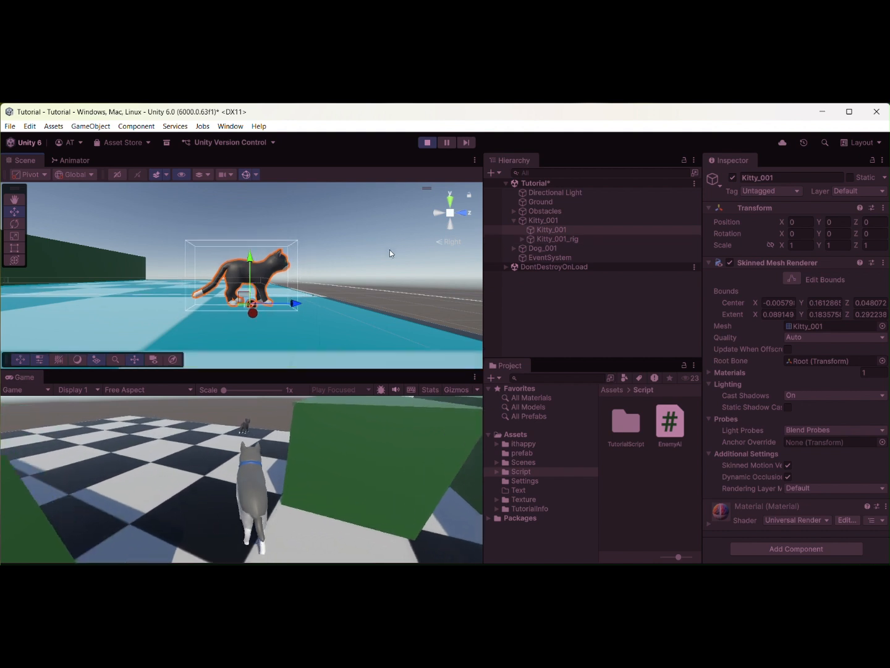
pyautogui.click(526, 221)
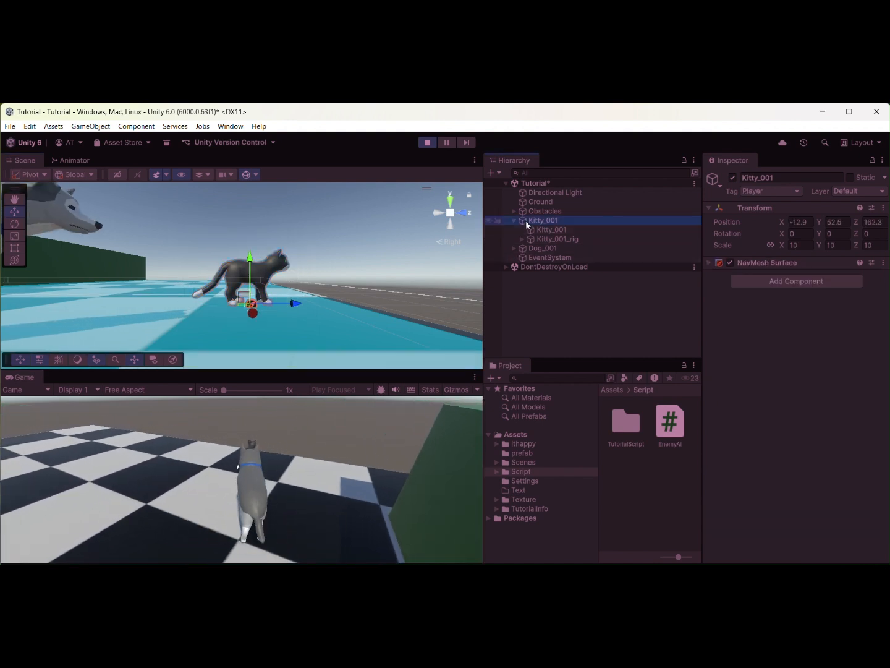
pyautogui.moveTo(253, 314); pyautogui.dragTo(226, 270)
pyautogui.moveTo(289, 282); pyautogui.dragTo(214, 286)
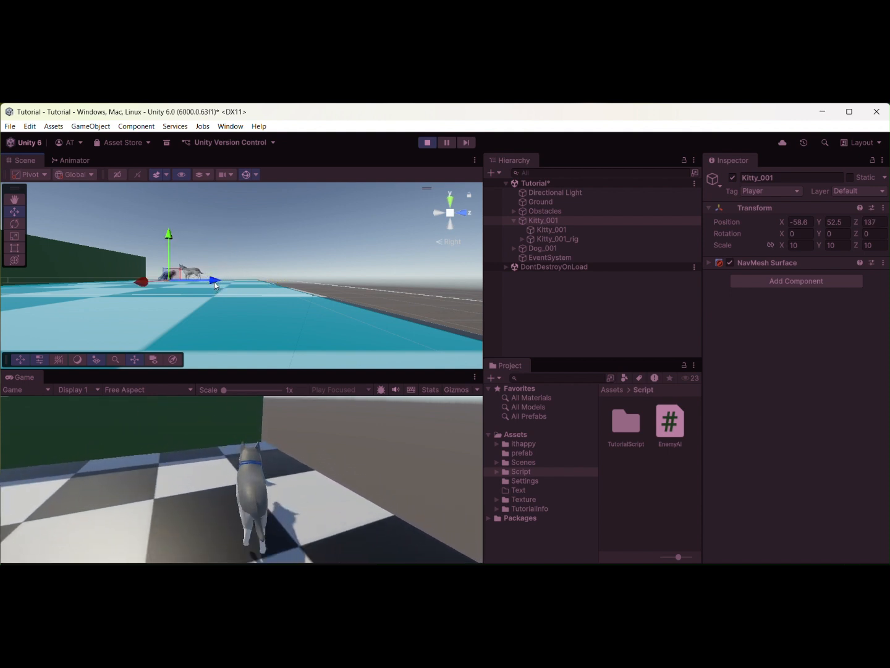
pyautogui.moveTo(154, 288); pyautogui.dragTo(38, 292)
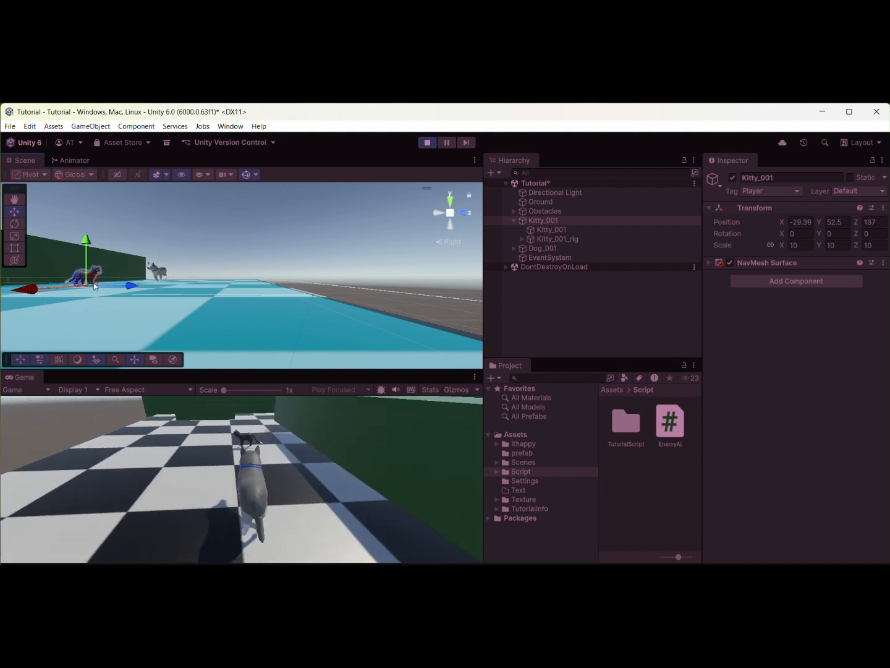
pyautogui.click(427, 144)
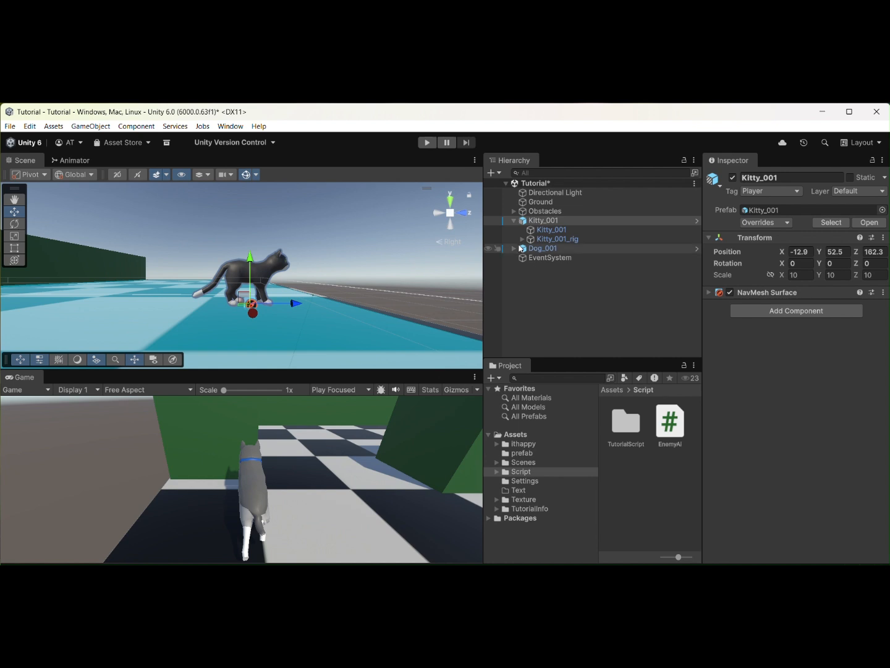
pyautogui.click(515, 220)
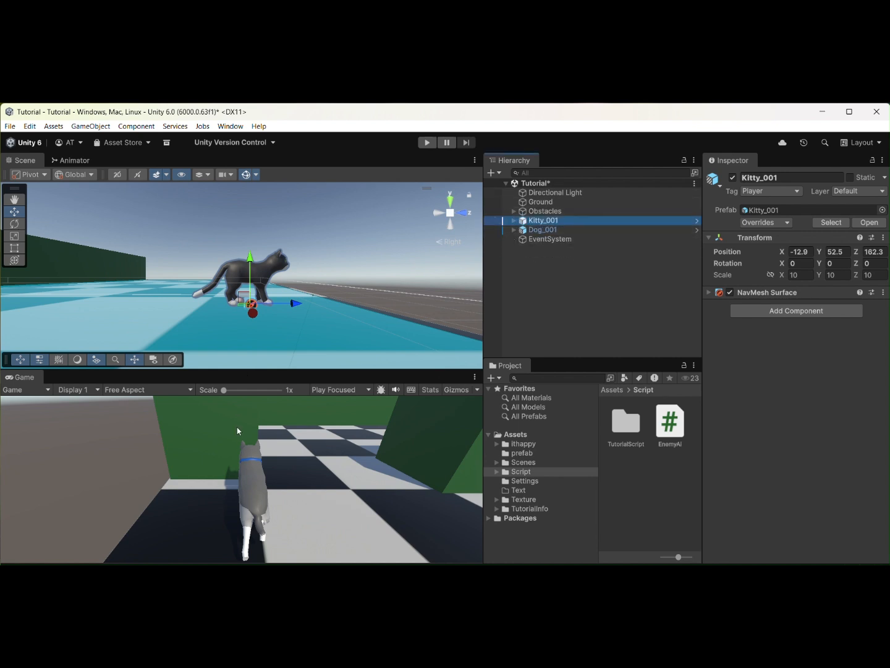
# Step: Add a new camera at the root of the scene, keeping its default name
pyautogui.click(554, 272)
pyautogui.rightClick(554, 273)
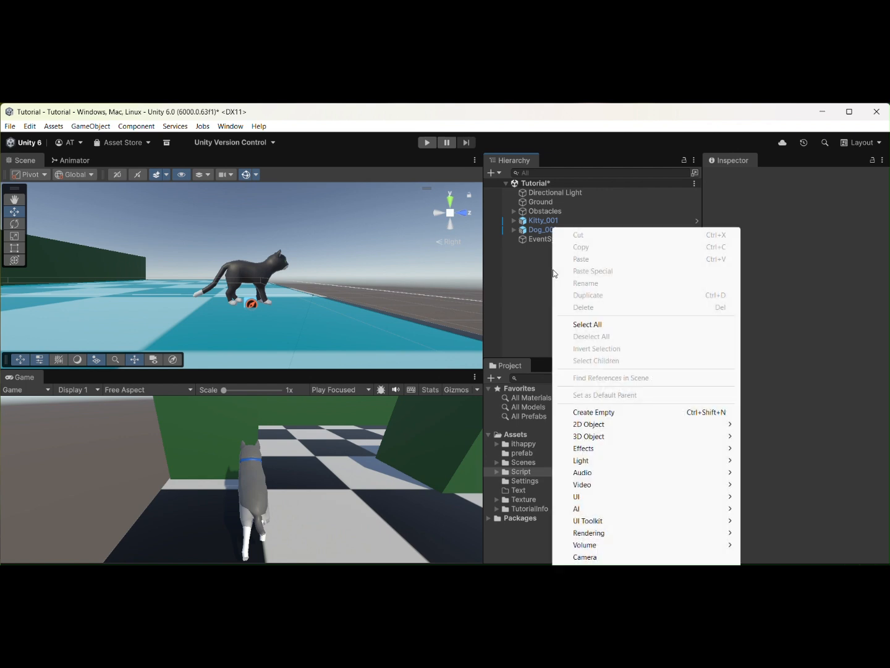
pyautogui.click(592, 559)
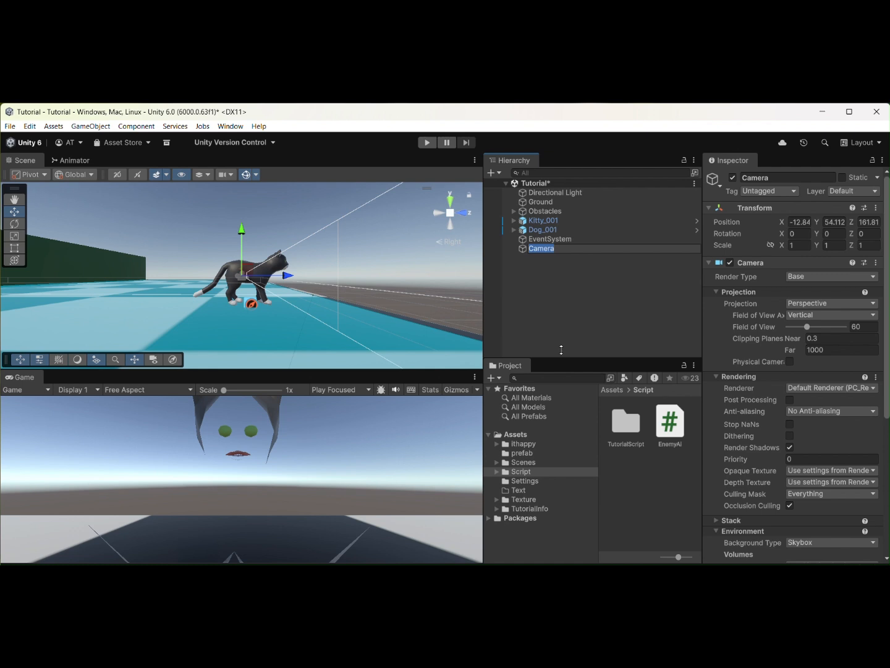
pyautogui.click(548, 284)
pyautogui.click(544, 248)
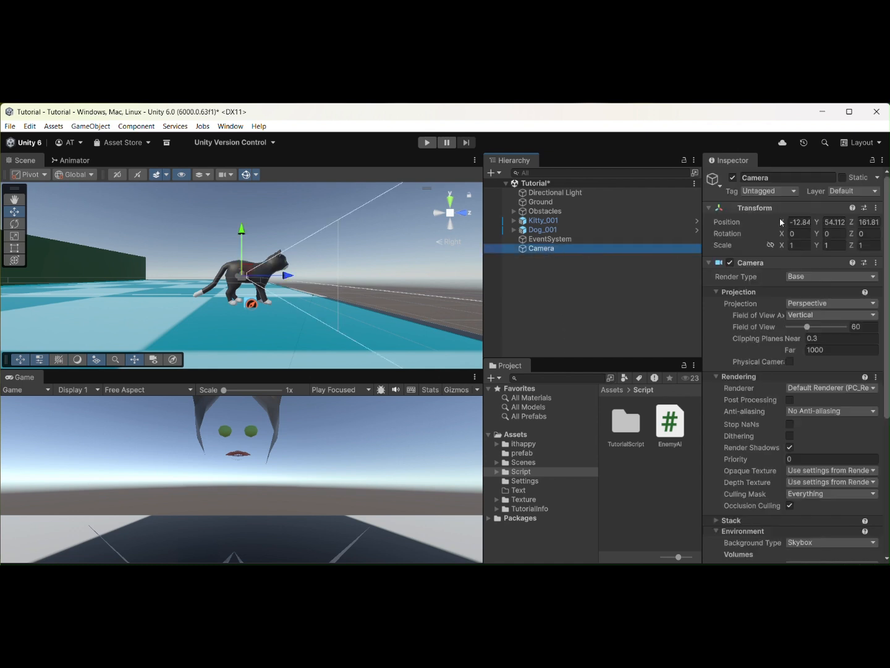
# Step: Raise the camera to about Y 54.95 and move it back behind the cat to about Z 144.6
pyautogui.click(798, 221)
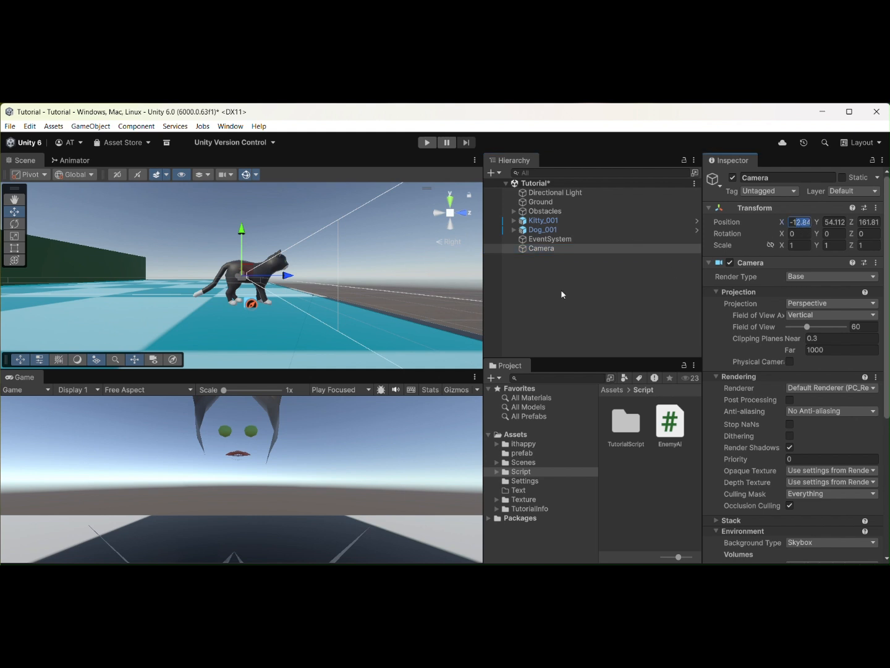
pyautogui.doubleClick(575, 248)
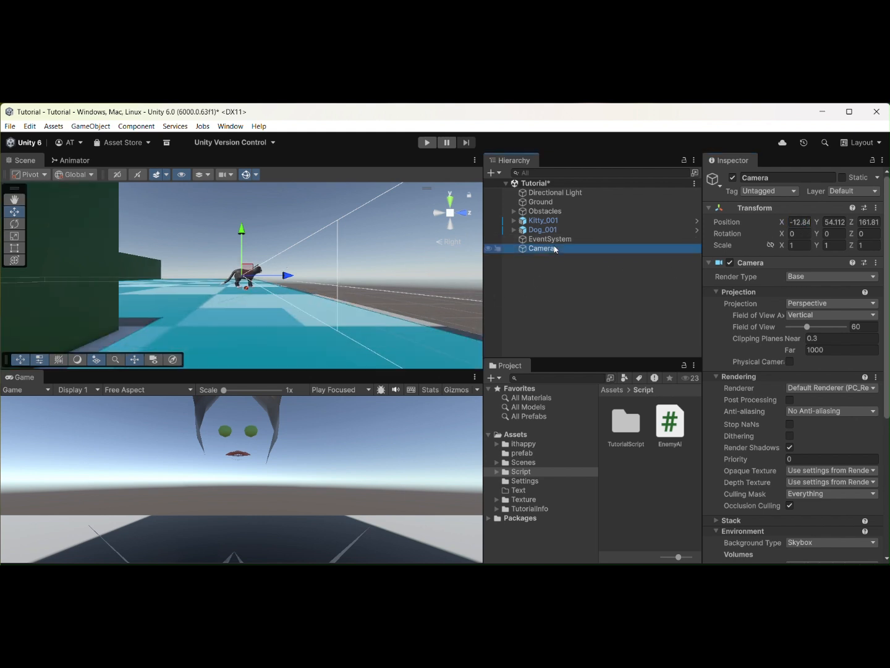
pyautogui.click(833, 220)
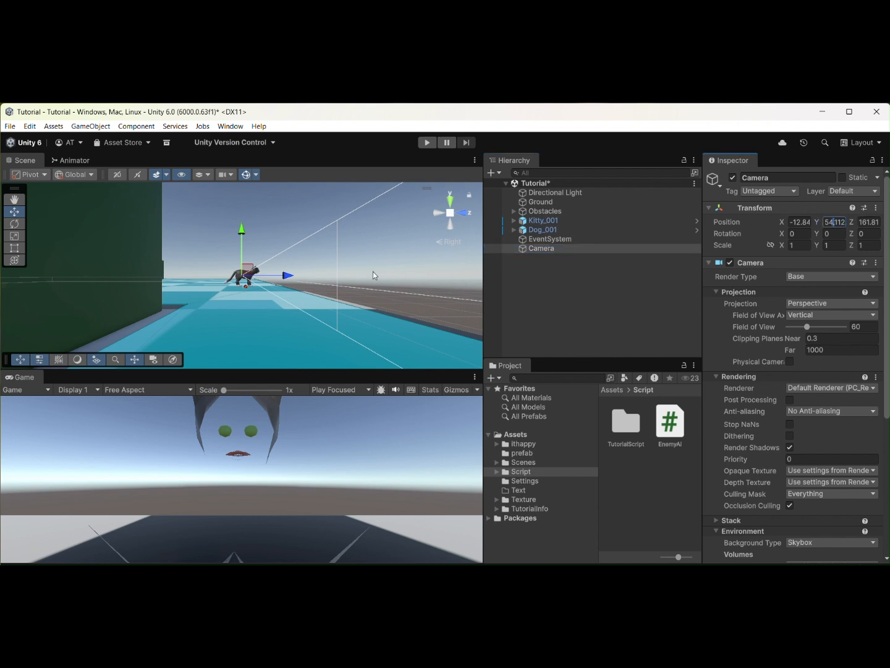
pyautogui.moveTo(242, 240); pyautogui.dragTo(238, 232)
pyautogui.moveTo(276, 269); pyautogui.dragTo(175, 269)
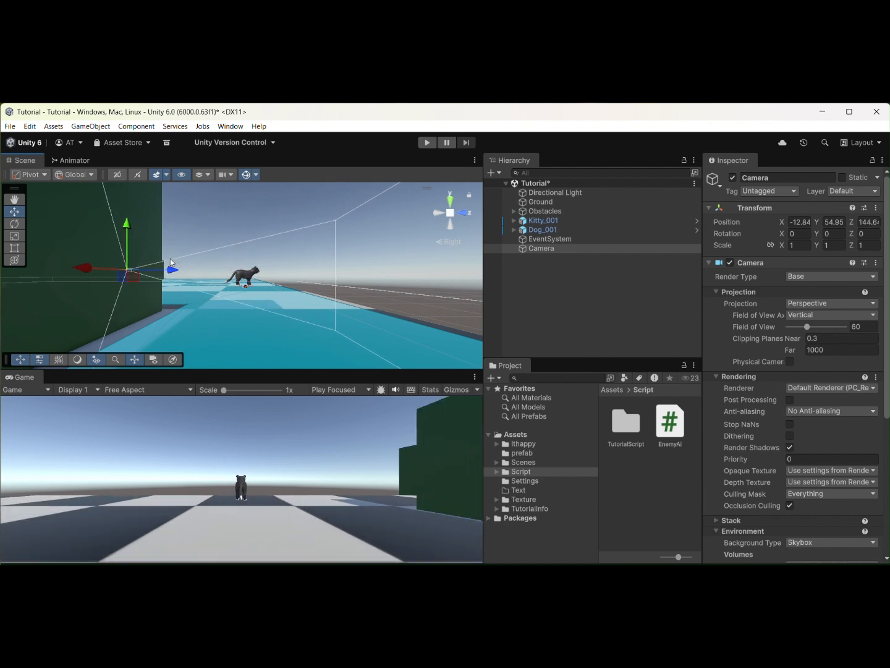
# Step: Set the camera's X rotation to 90 so it faces straight down, and raise it to about Y 103.6
pyautogui.click(838, 235)
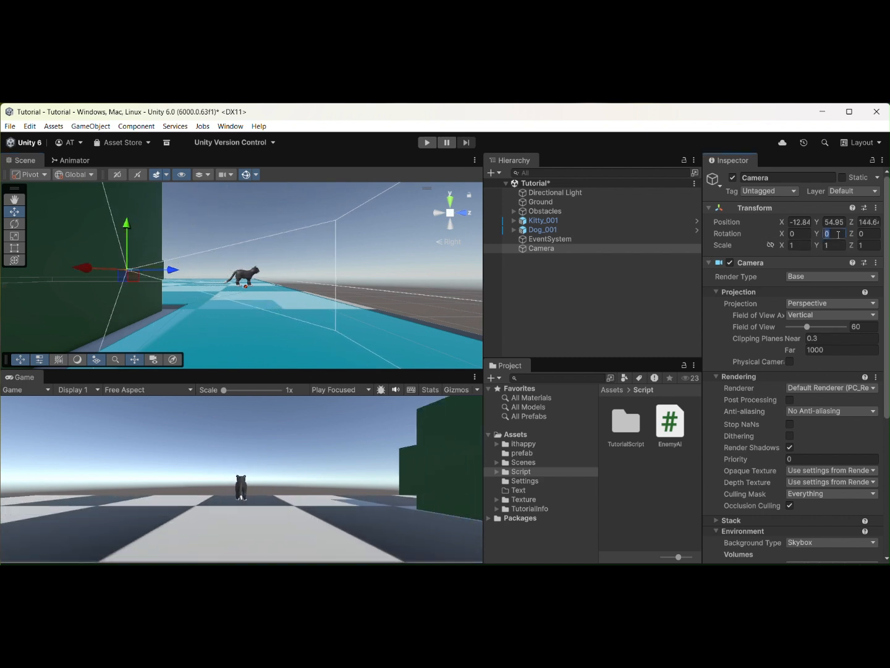
pyautogui.click(798, 234)
pyautogui.write('90')
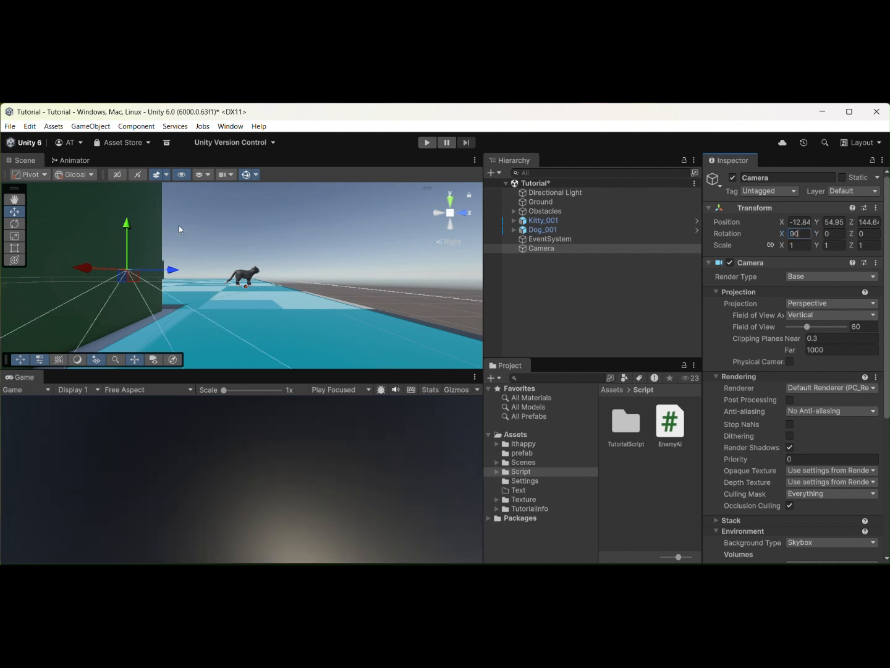
pyautogui.moveTo(126, 238); pyautogui.dragTo(124, 109)
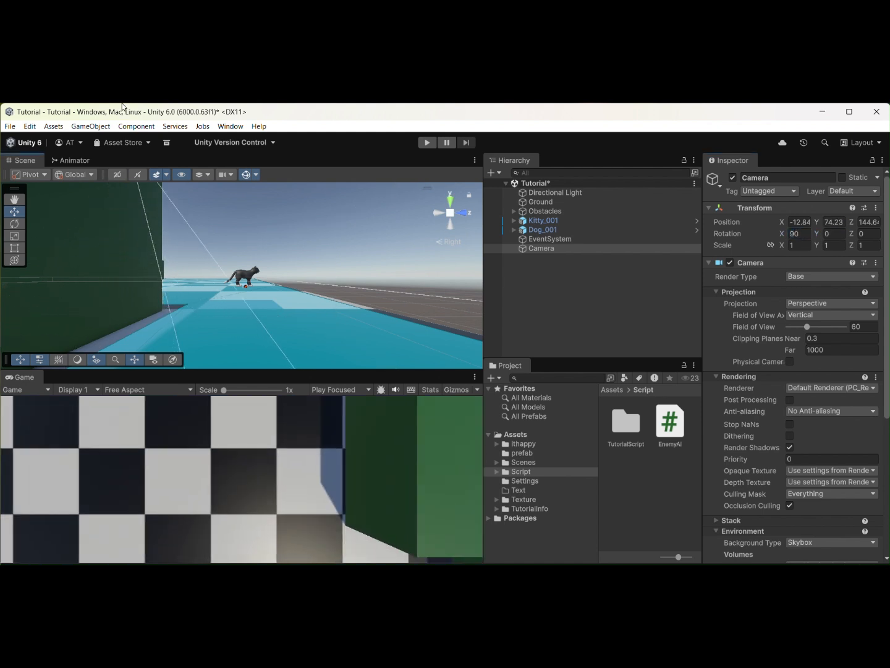
pyautogui.press('f')
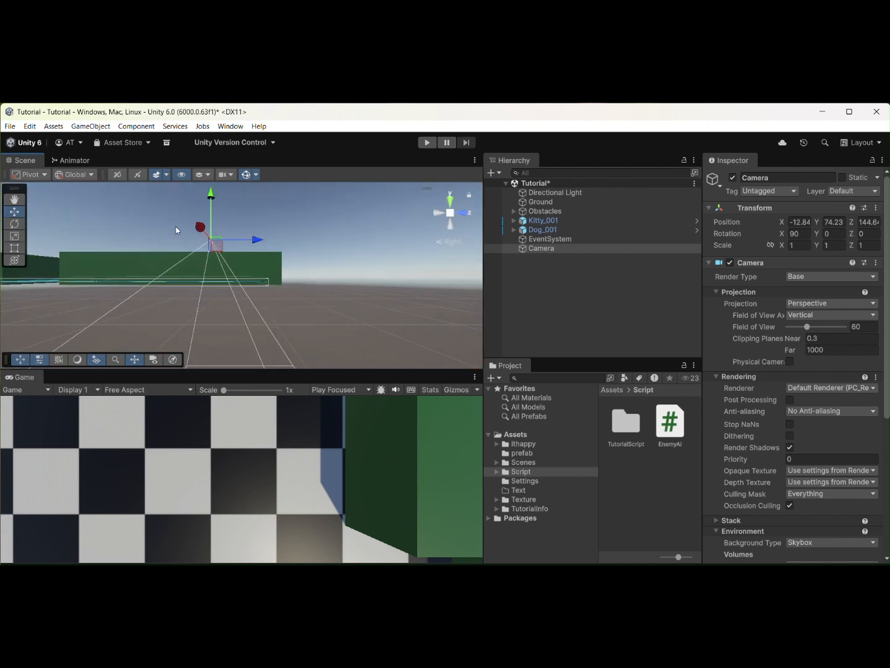
pyautogui.moveTo(211, 205); pyautogui.dragTo(217, 153)
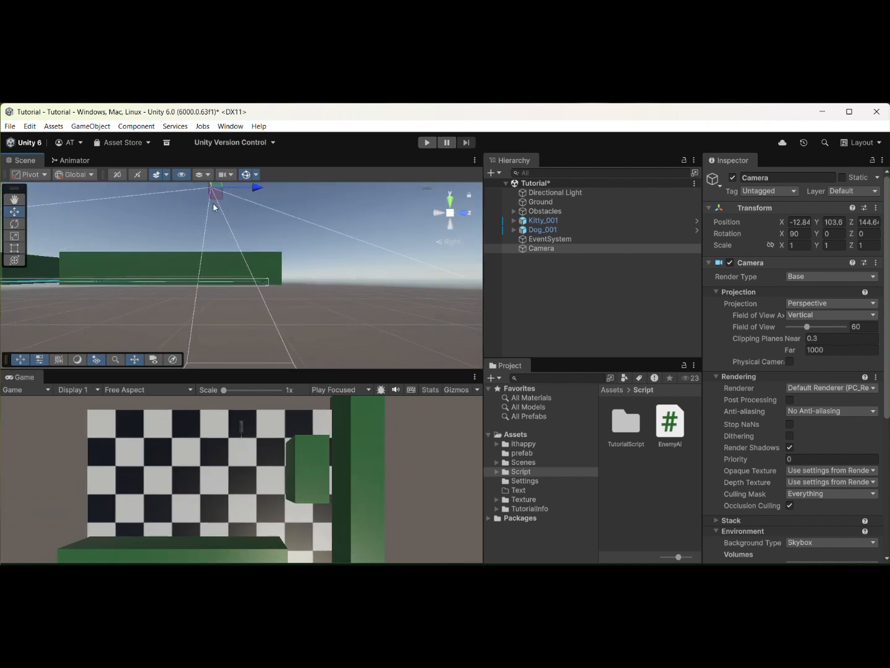
# Step: Raise the top-down camera to about Y 178 and shift it to about Z 108.9 so it covers the whole map
pyautogui.scroll(-3, 214, 223)
pyautogui.scroll(-2, 213, 223)
pyautogui.moveTo(224, 207); pyautogui.dragTo(208, 162)
pyautogui.scroll(-2, 181, 204)
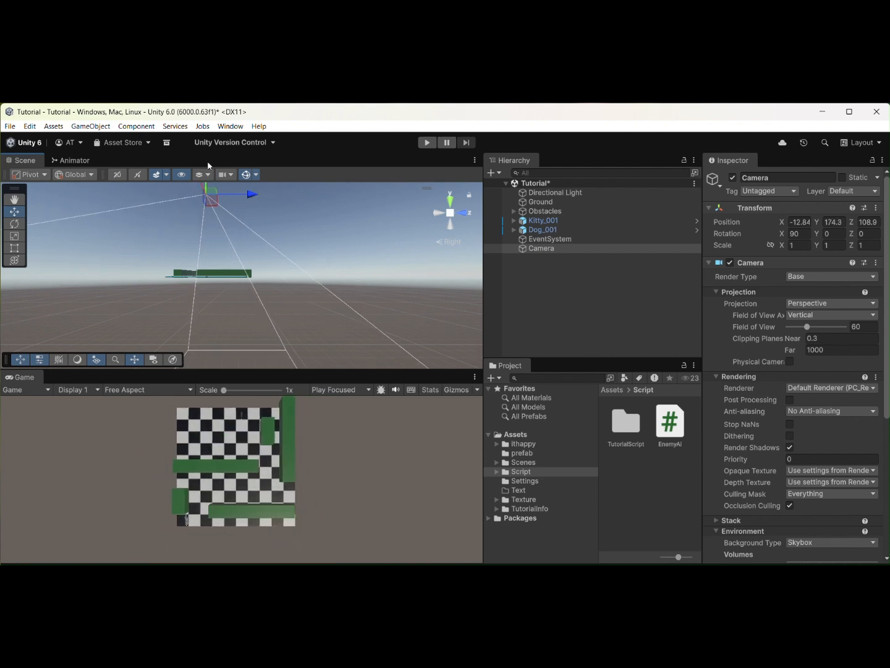
pyautogui.scroll(-4, 211, 215)
pyautogui.moveTo(221, 205); pyautogui.dragTo(220, 202)
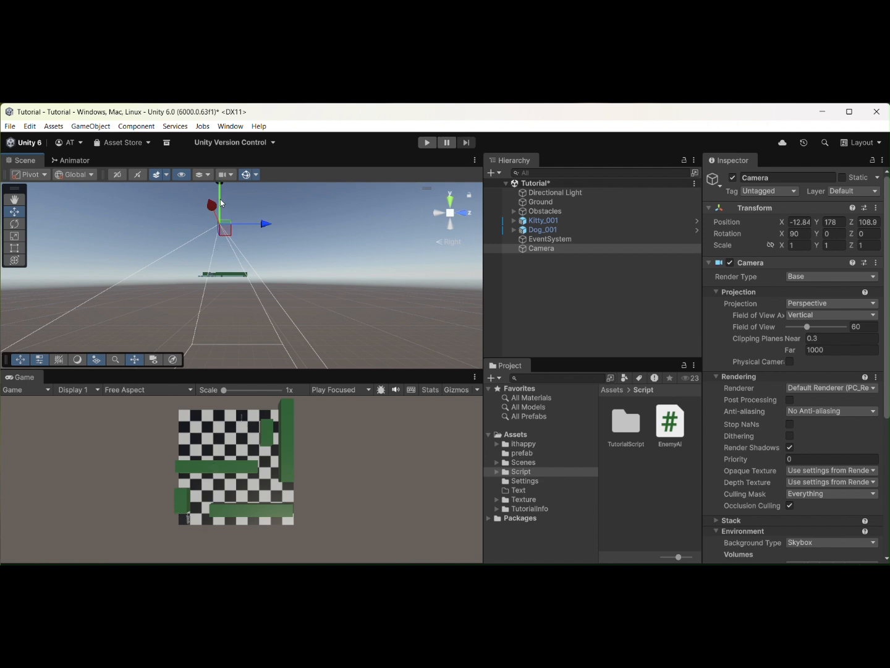
# Step: Add a UI Raw Image on a new canvas at the root of the scene, keeping its default name
pyautogui.click(557, 277)
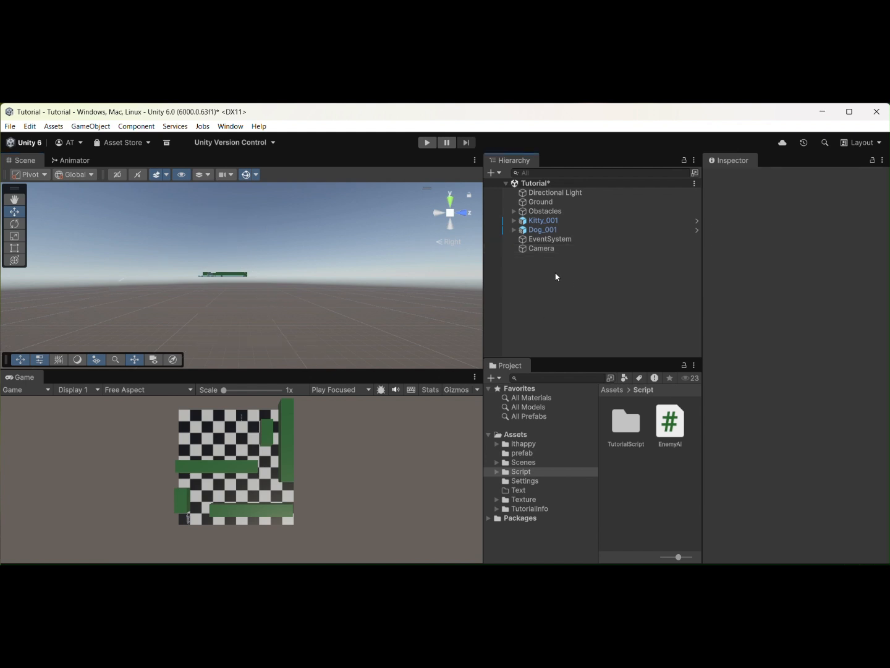
pyautogui.rightClick(544, 281)
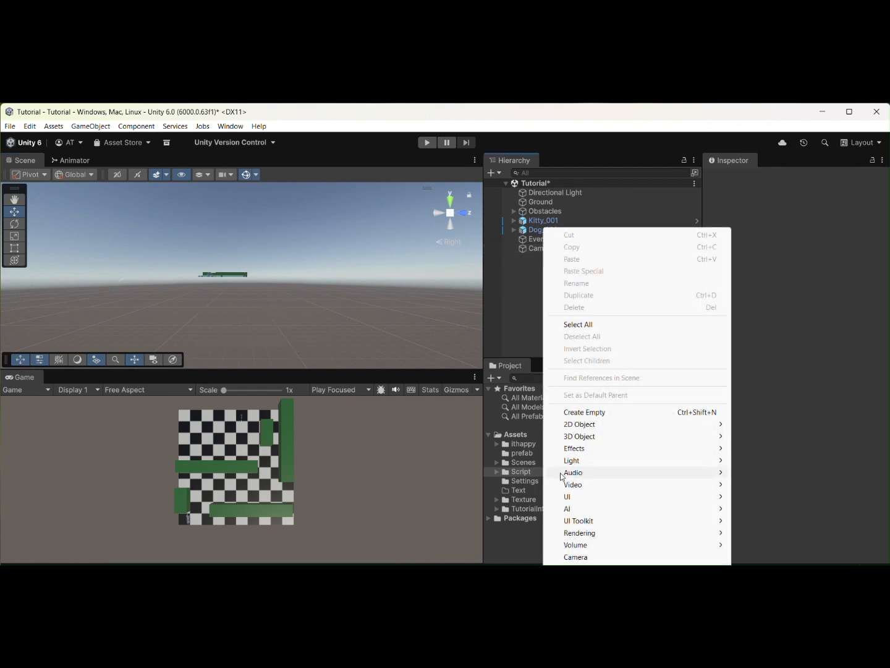
pyautogui.moveTo(571, 499)
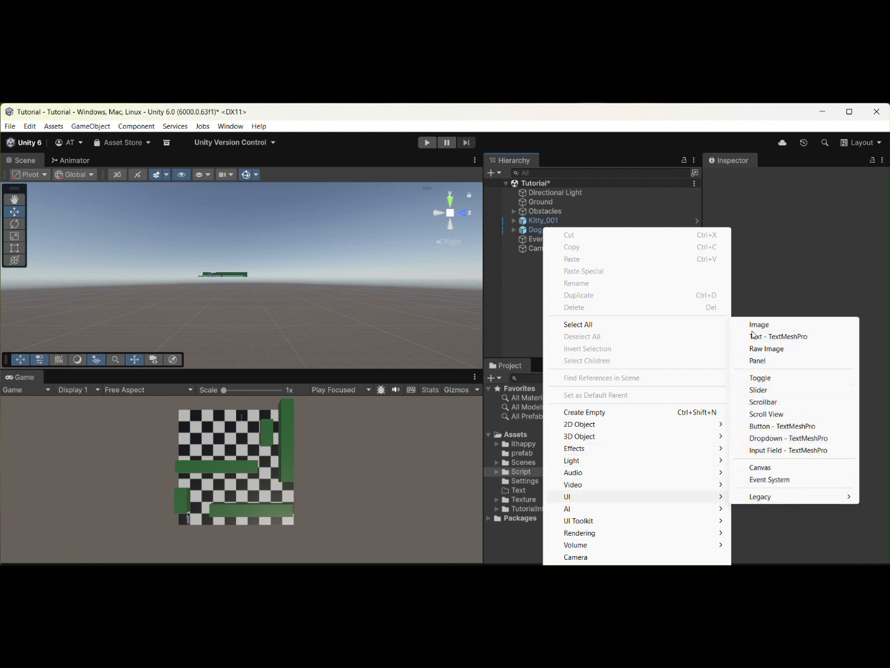
pyautogui.click(766, 349)
pyautogui.click(557, 289)
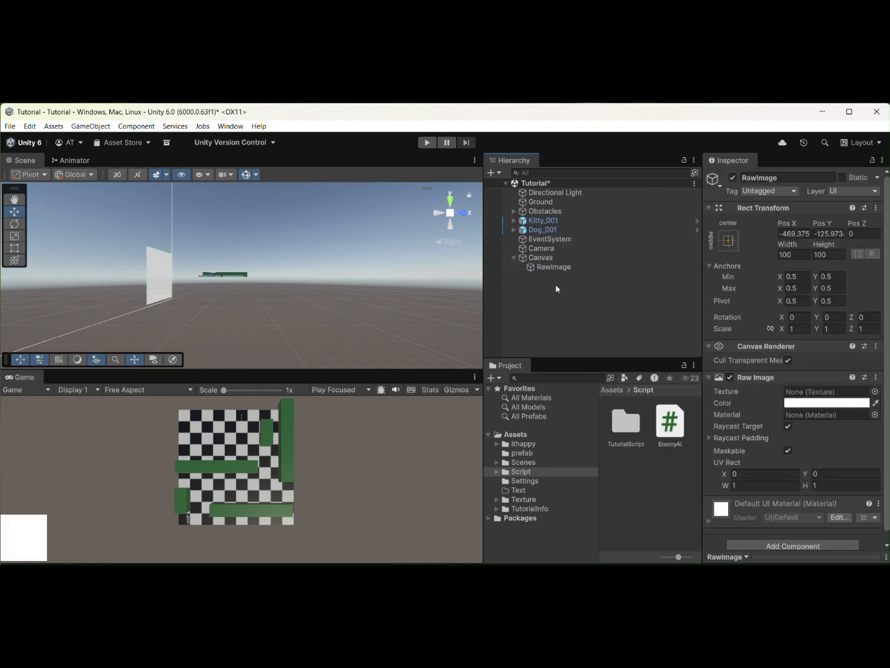
pyautogui.click(559, 270)
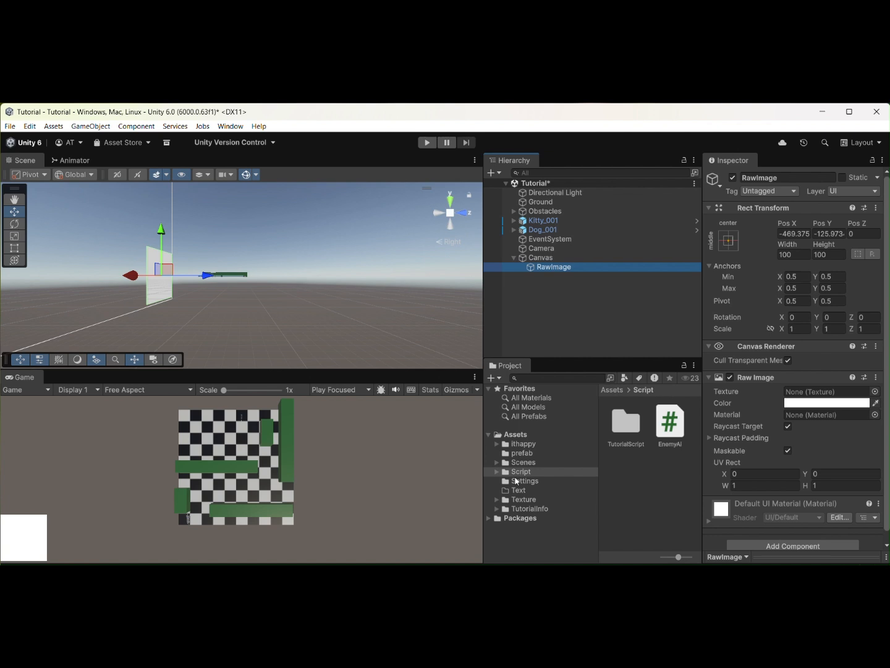
# Step: Create a render texture named MapTExt in the Script folder
pyautogui.rightClick(623, 477)
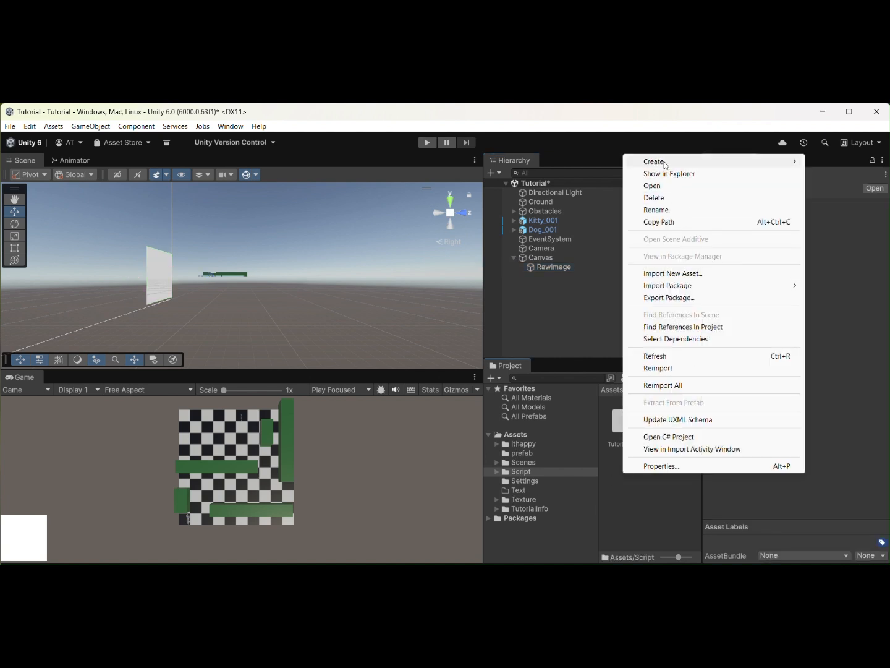
pyautogui.moveTo(667, 165)
pyautogui.moveTo(557, 252)
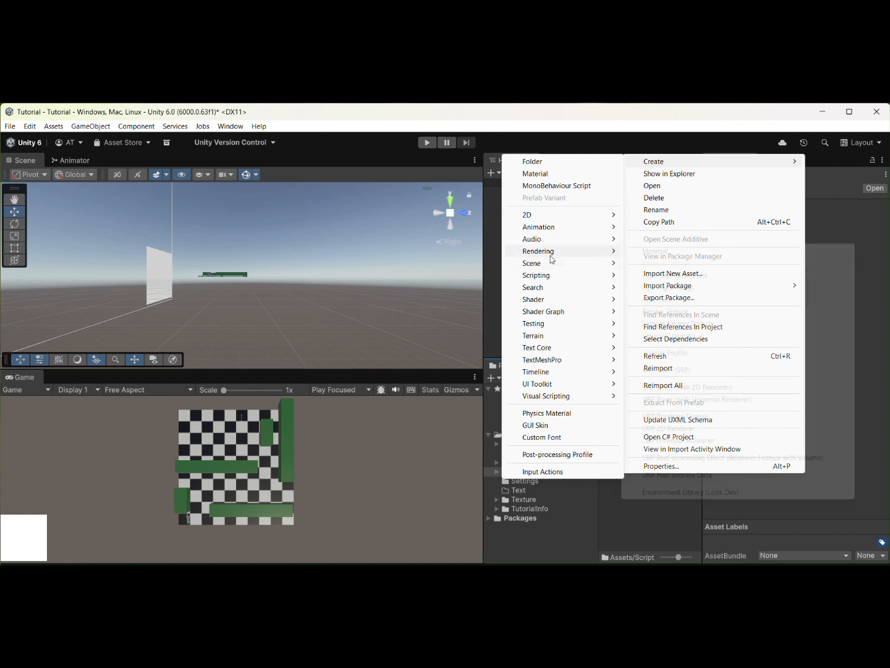
pyautogui.click(672, 313)
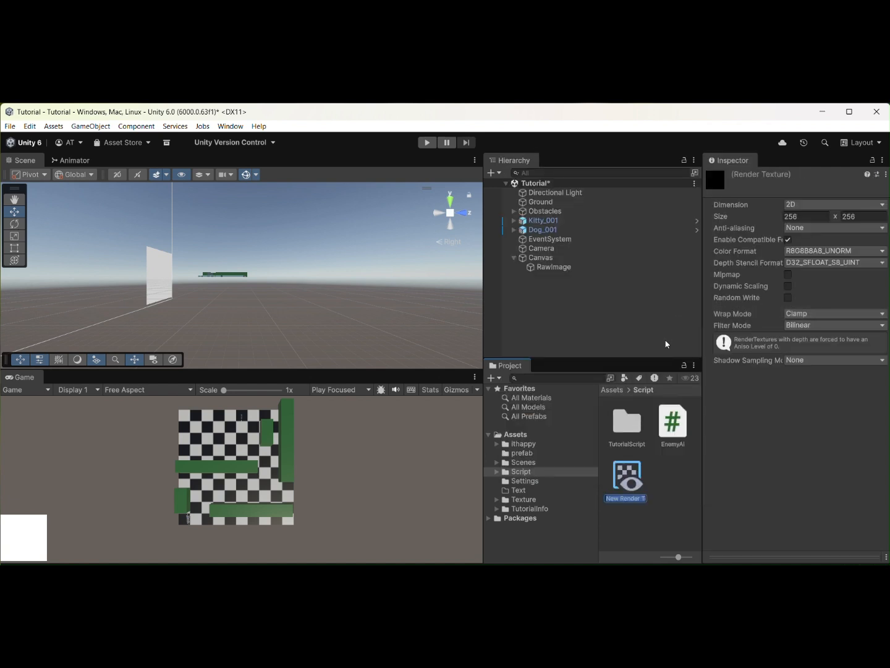
pyautogui.write('MapTExt')
pyautogui.press('Return')
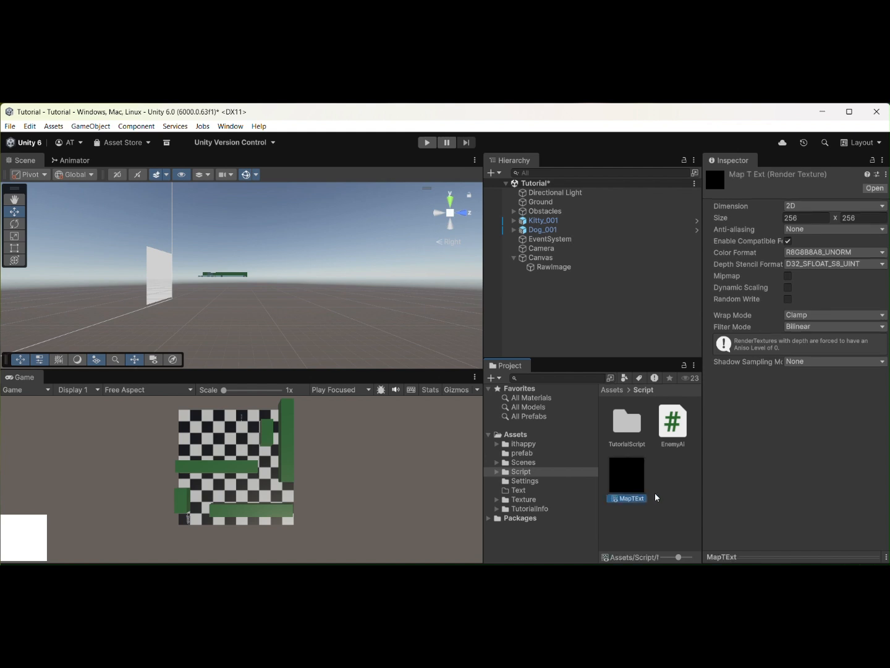
# Step: Assign MapTExt as the root camera's output texture and as the texture of the RawImage
pyautogui.click(543, 248)
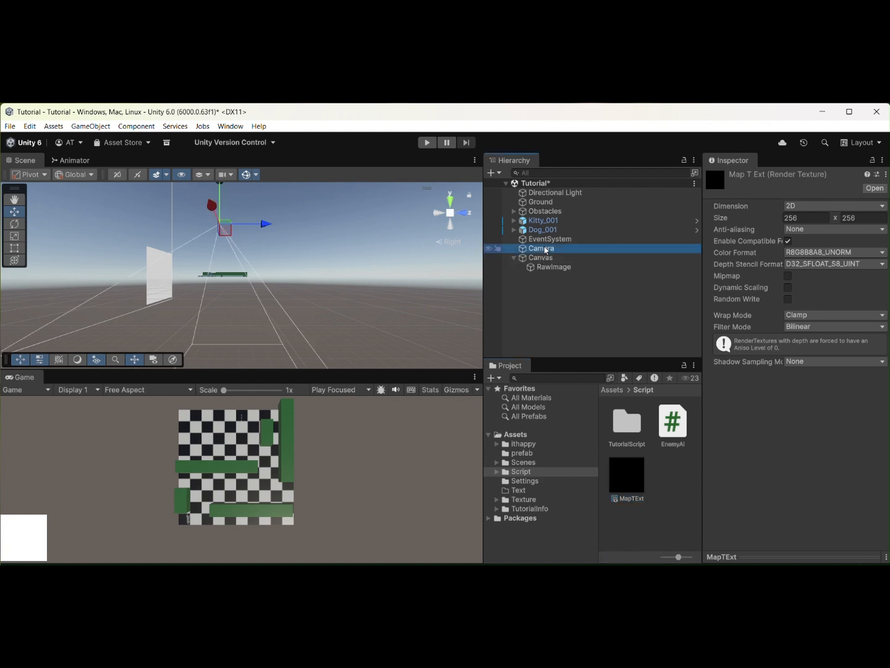
pyautogui.scroll(-7, 740, 318)
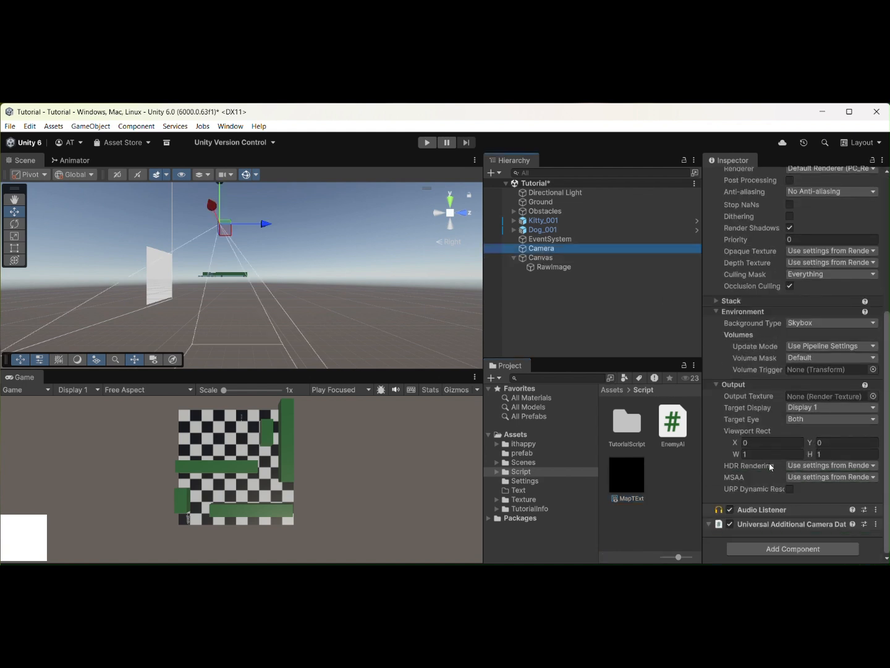
pyautogui.moveTo(639, 488); pyautogui.dragTo(813, 399)
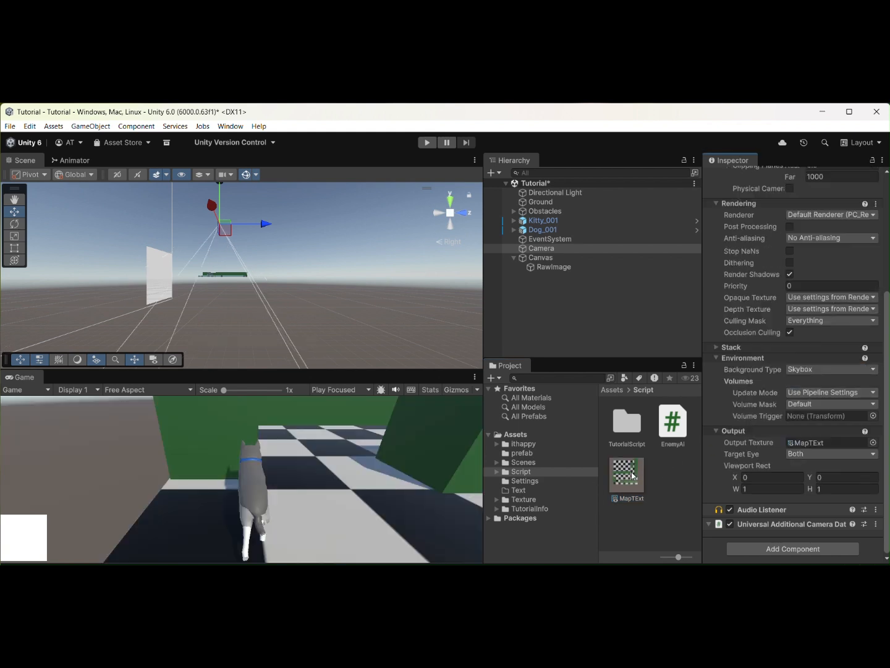
pyautogui.click(580, 268)
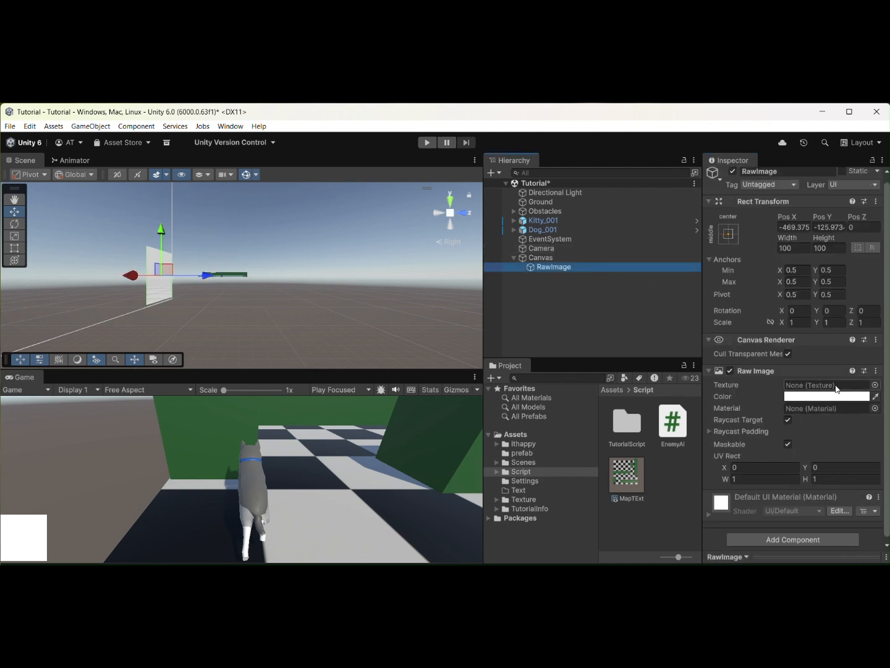
pyautogui.moveTo(615, 498); pyautogui.dragTo(816, 393)
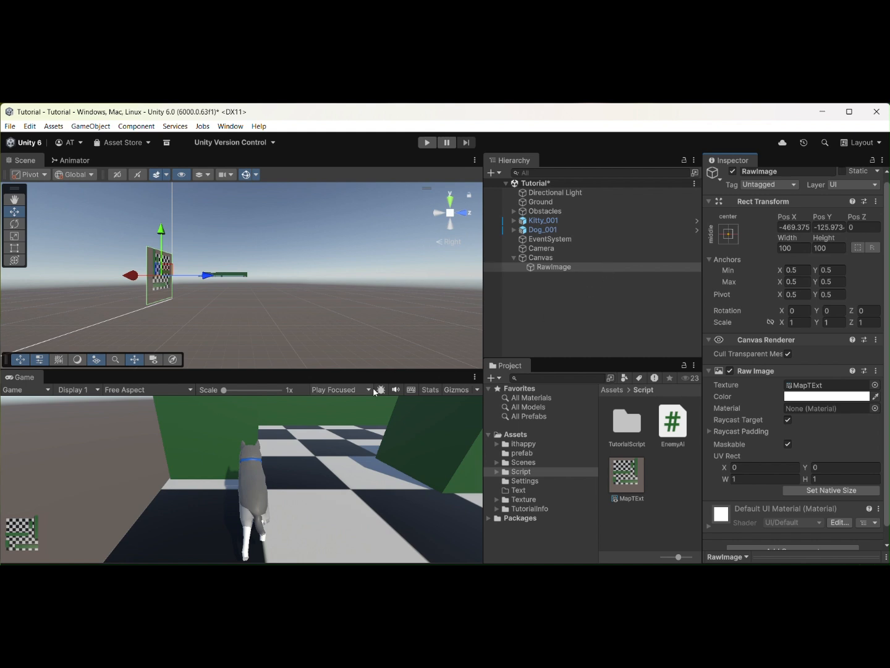
# Step: Move the RawImage to the canvas's upper-left corner, at about Pos X -447 and Pos Y 105
pyautogui.doubleClick(553, 267)
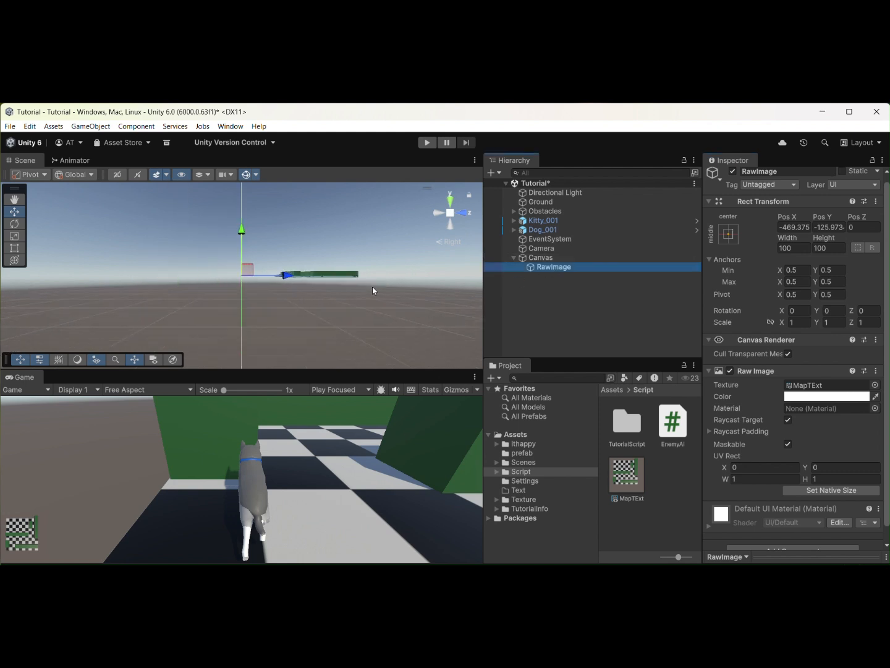
pyautogui.click(436, 213)
pyautogui.click(436, 212)
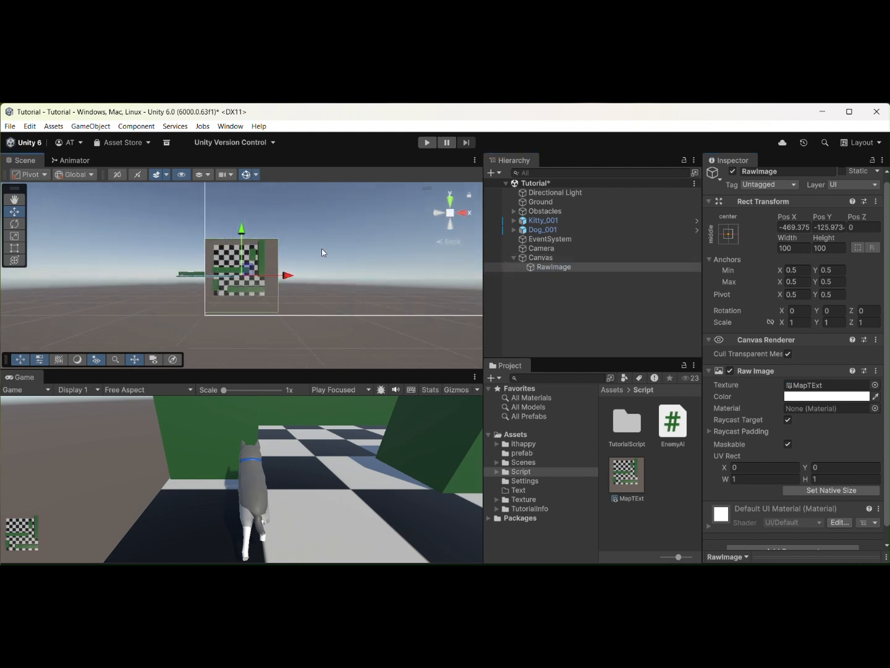
pyautogui.moveTo(242, 234); pyautogui.dragTo(243, 150)
pyautogui.scroll(-10, 257, 256)
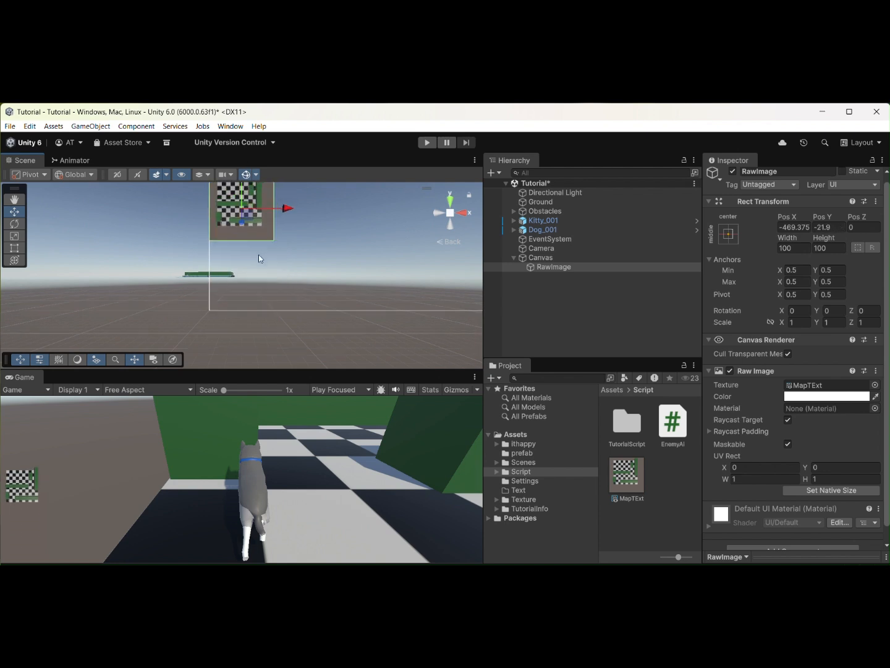
pyautogui.moveTo(243, 214); pyautogui.dragTo(242, 187)
pyautogui.moveTo(288, 235); pyautogui.dragTo(295, 233)
# Step: Adjust the height of the root top-down camera to about Y 183
pyautogui.click(582, 247)
pyautogui.moveTo(233, 212); pyautogui.dragTo(230, 210)
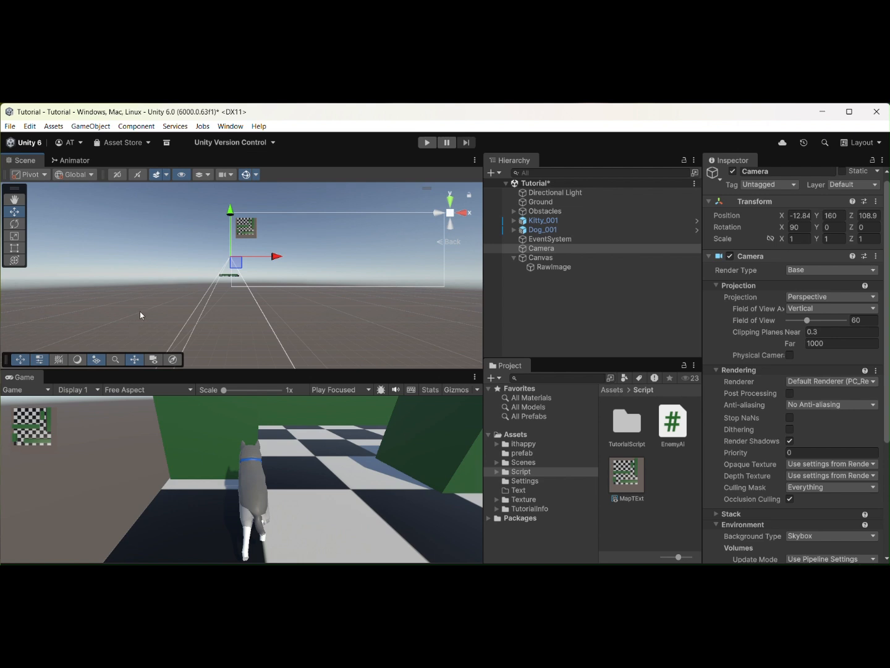
pyautogui.moveTo(231, 214); pyautogui.dragTo(234, 215)
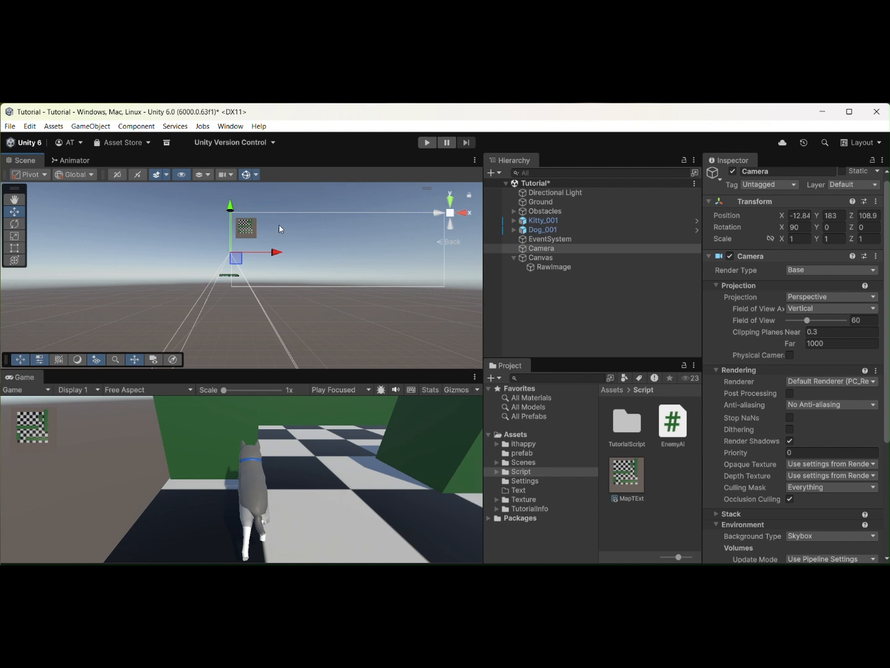
# Step: Review the RawImage's properties and collapse its Raw Image component
pyautogui.click(548, 269)
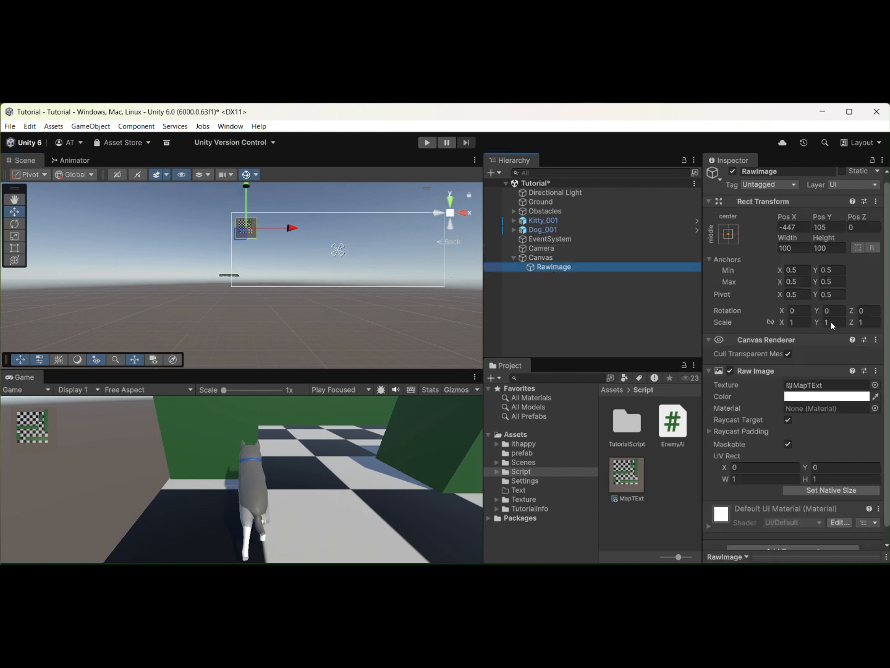
pyautogui.scroll(-1, 782, 437)
pyautogui.scroll(1, 782, 437)
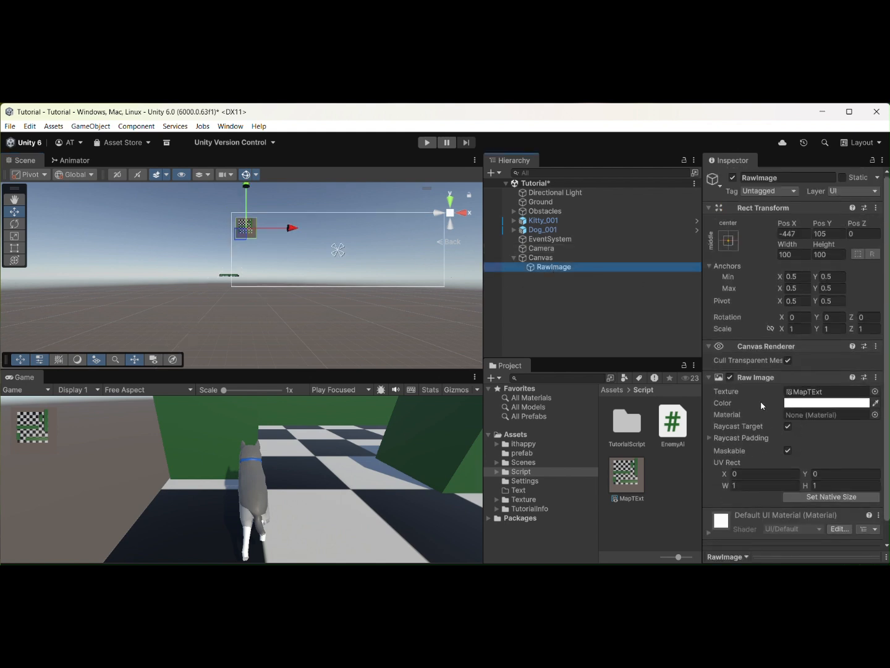
pyautogui.click(709, 378)
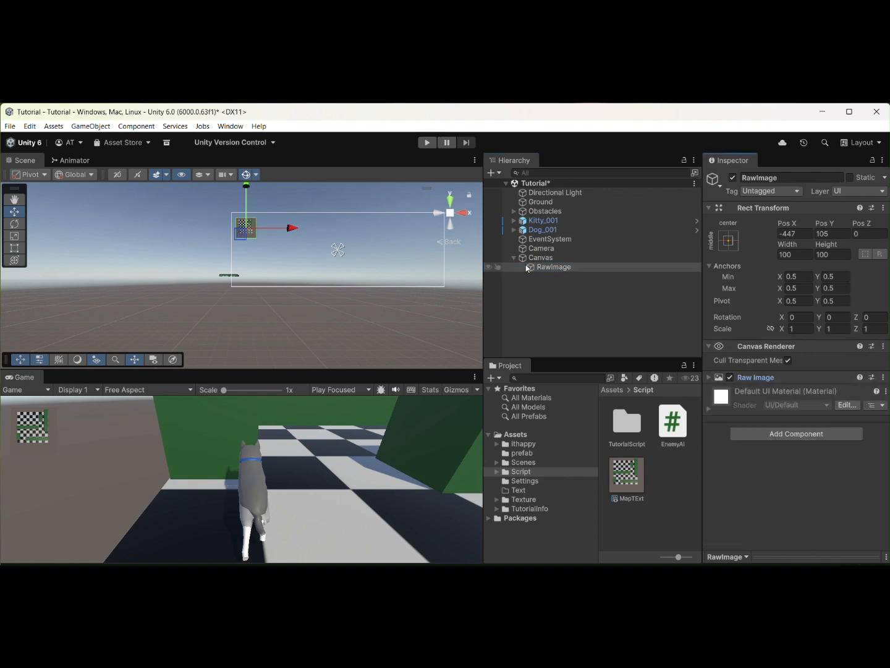
# Step: Set the root camera's Volume Mask to only the Default, enemy and Player layers
pyautogui.click(539, 251)
pyautogui.scroll(-8, 803, 371)
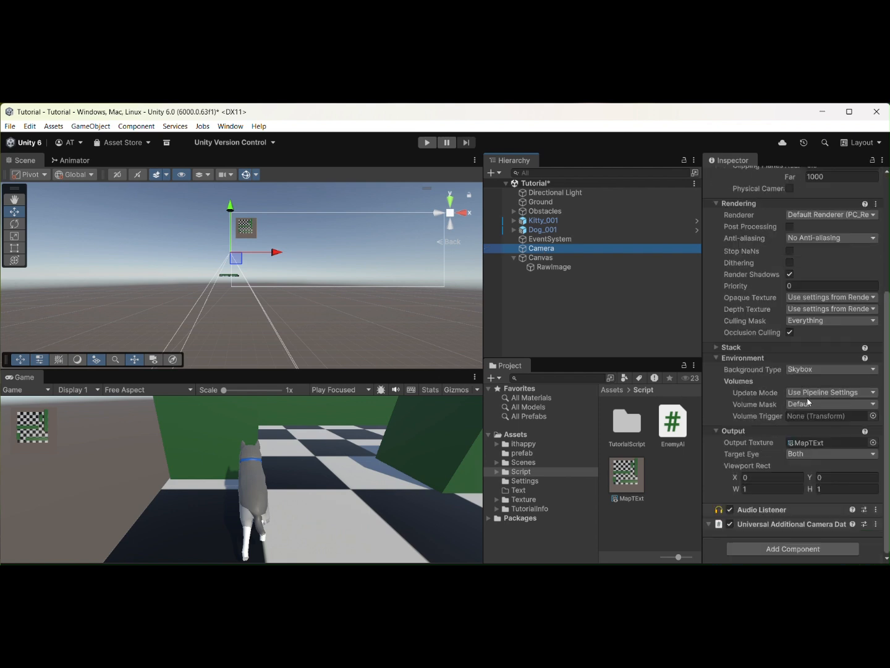
pyautogui.click(807, 406)
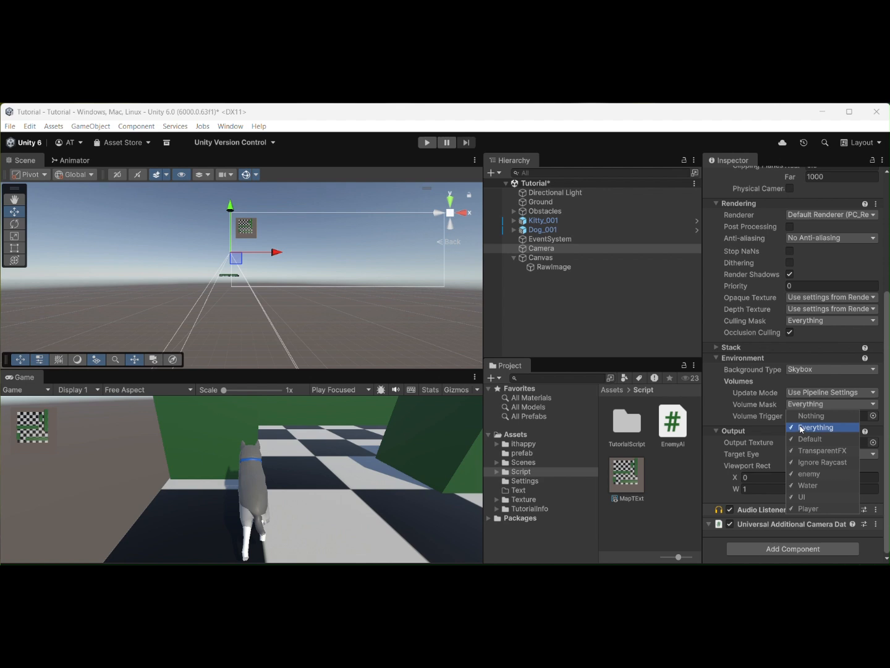
pyautogui.click(797, 498)
pyautogui.click(801, 485)
pyautogui.click(798, 463)
pyautogui.click(797, 454)
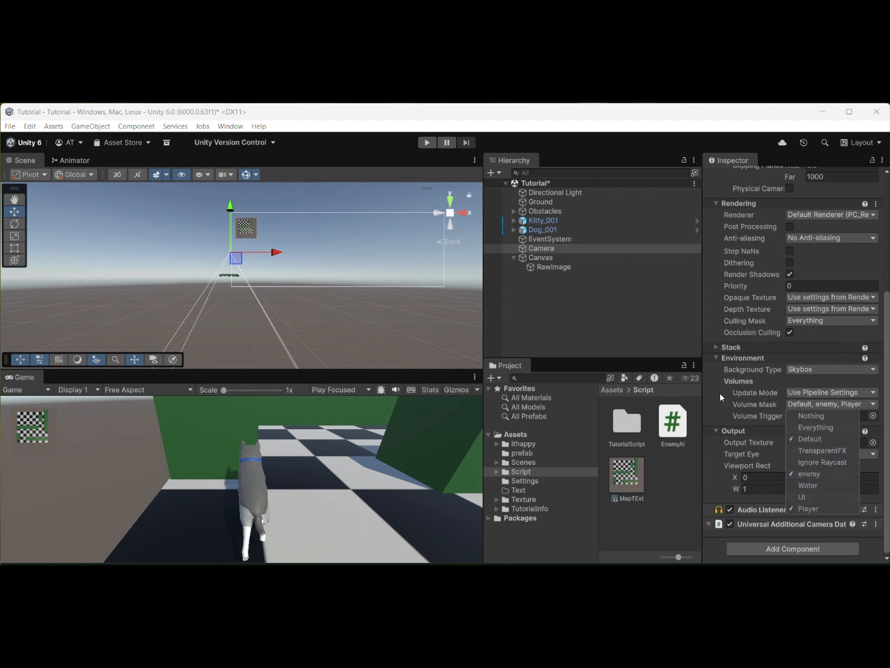
pyautogui.click(677, 229)
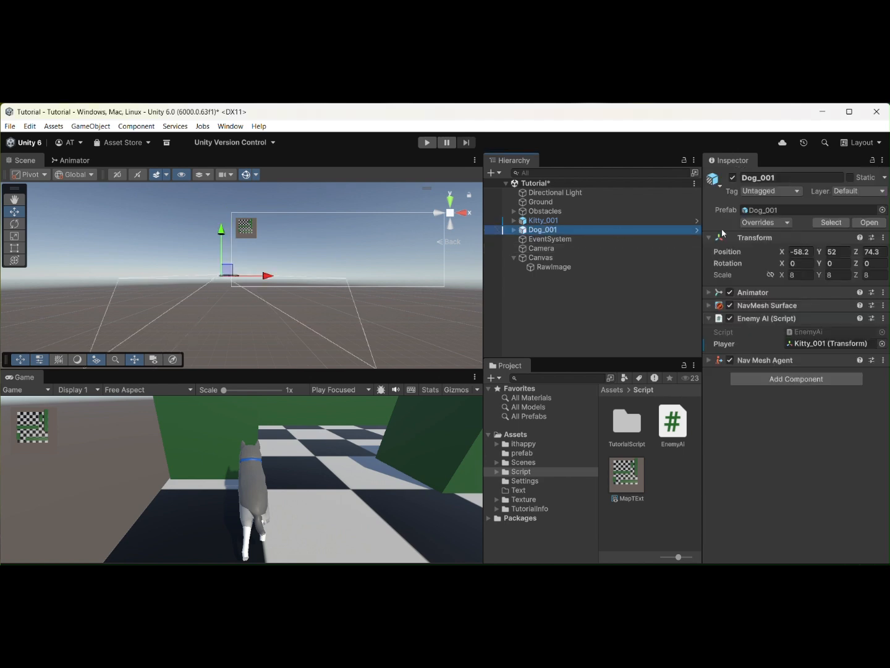
pyautogui.click(850, 193)
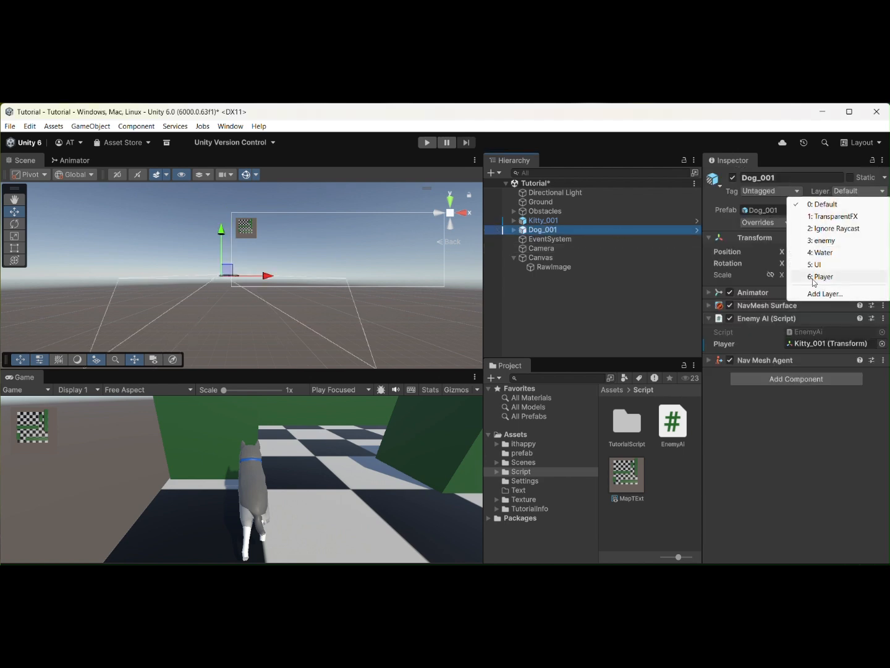
pyautogui.click(824, 242)
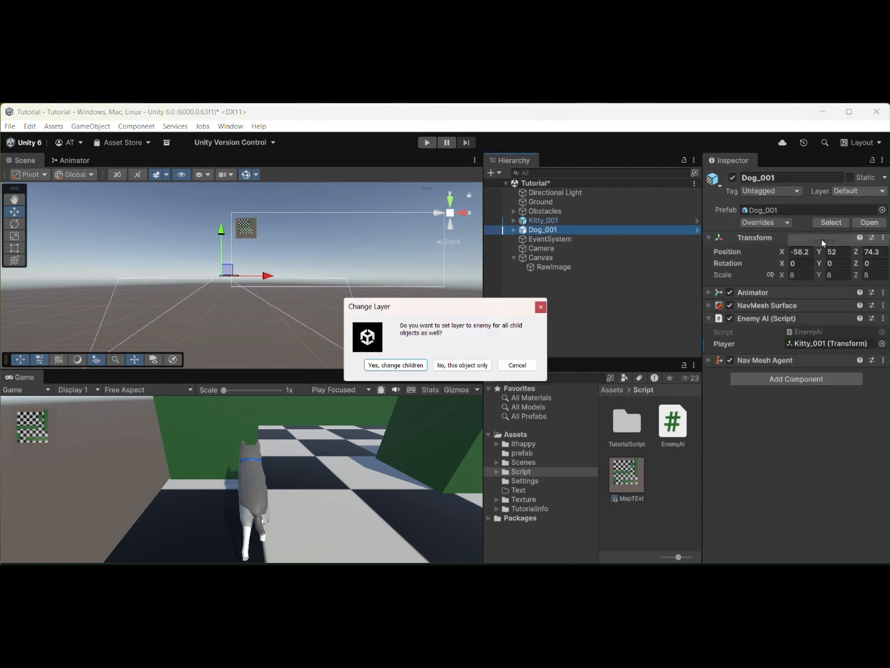
pyautogui.click(542, 309)
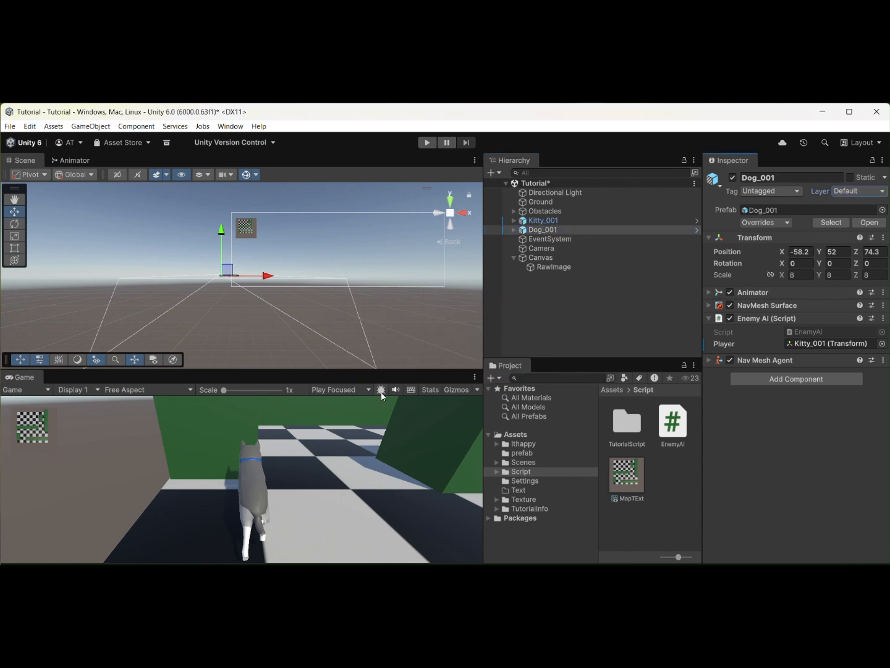
# Step: Expand Dog_001 and examine its child camera's culling mask and output settings, then reselect the parent Dog_001
pyautogui.click(514, 229)
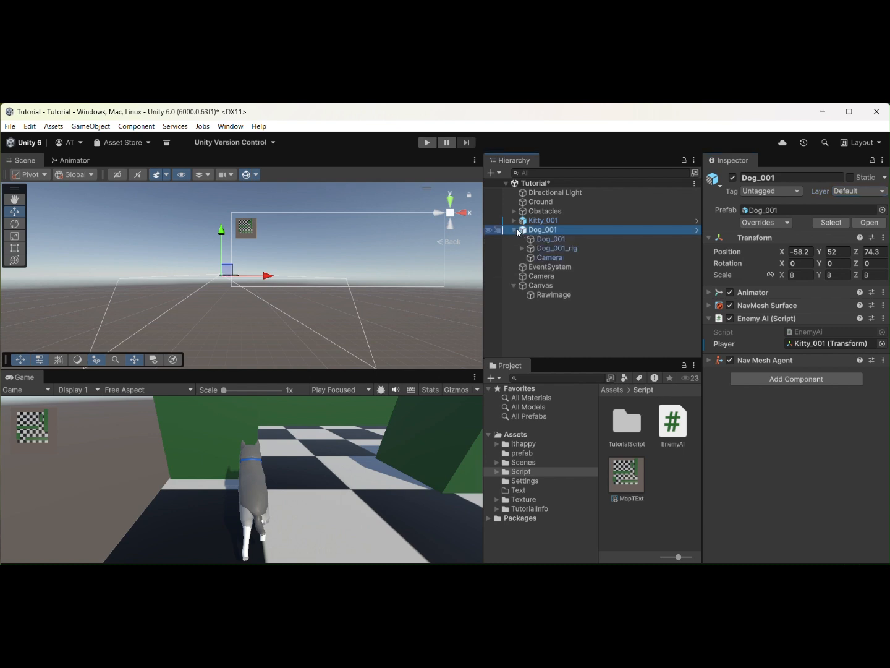
pyautogui.click(547, 258)
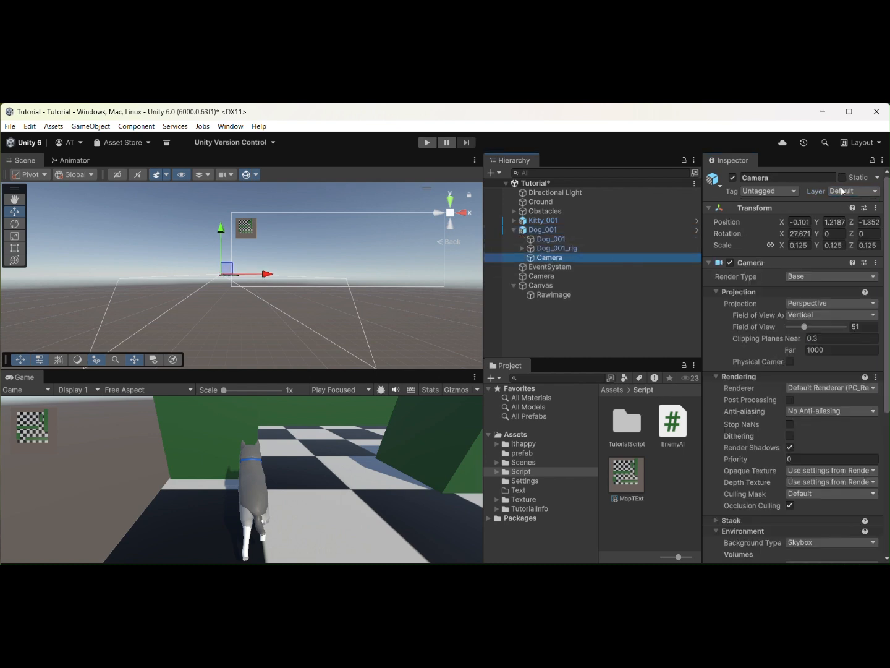
pyautogui.scroll(-5, 790, 449)
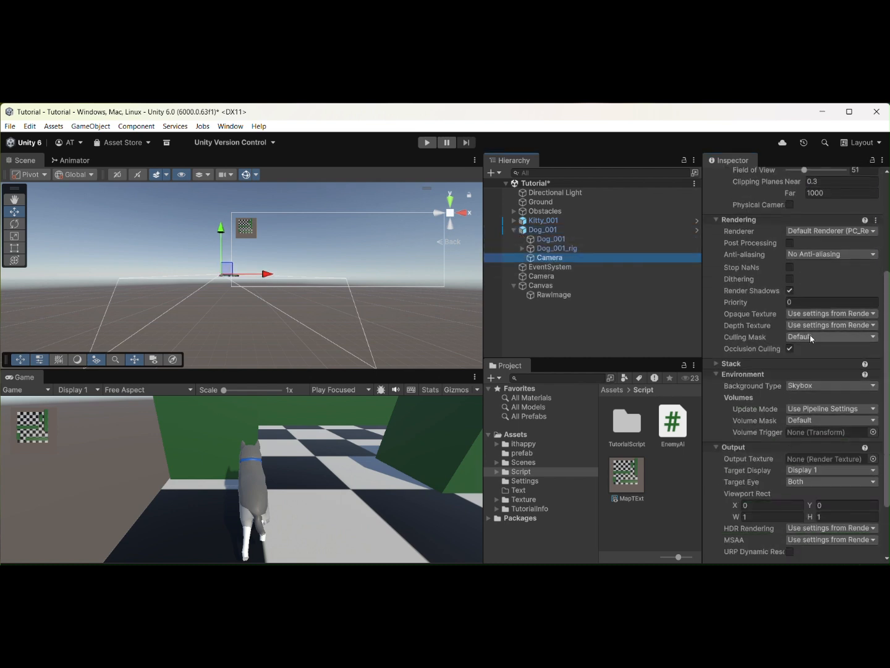
pyautogui.click(527, 233)
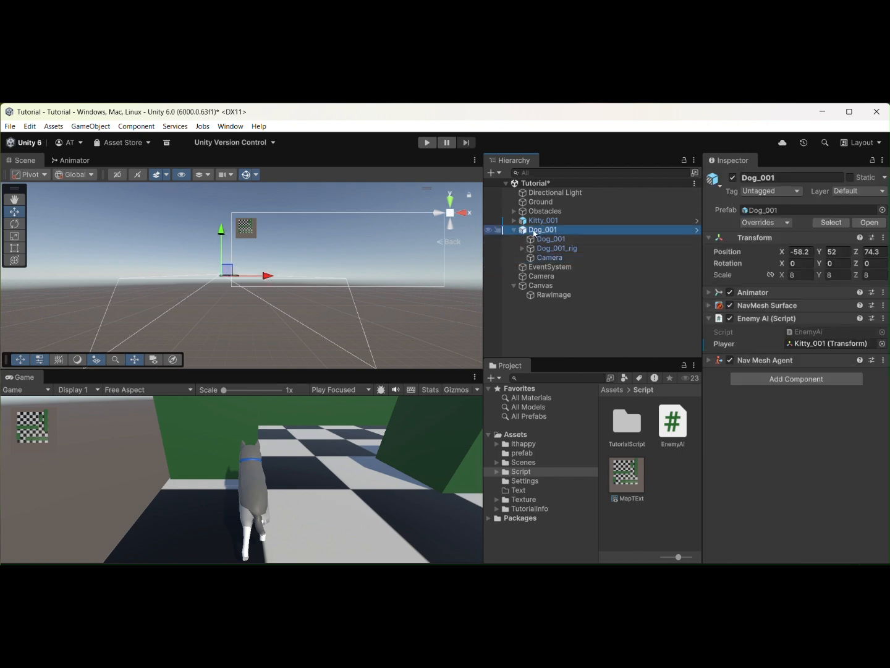
# Step: Create a 3D cube as a child of Dog_001 and name it Dummy
pyautogui.rightClick(535, 235)
pyautogui.moveTo(564, 371)
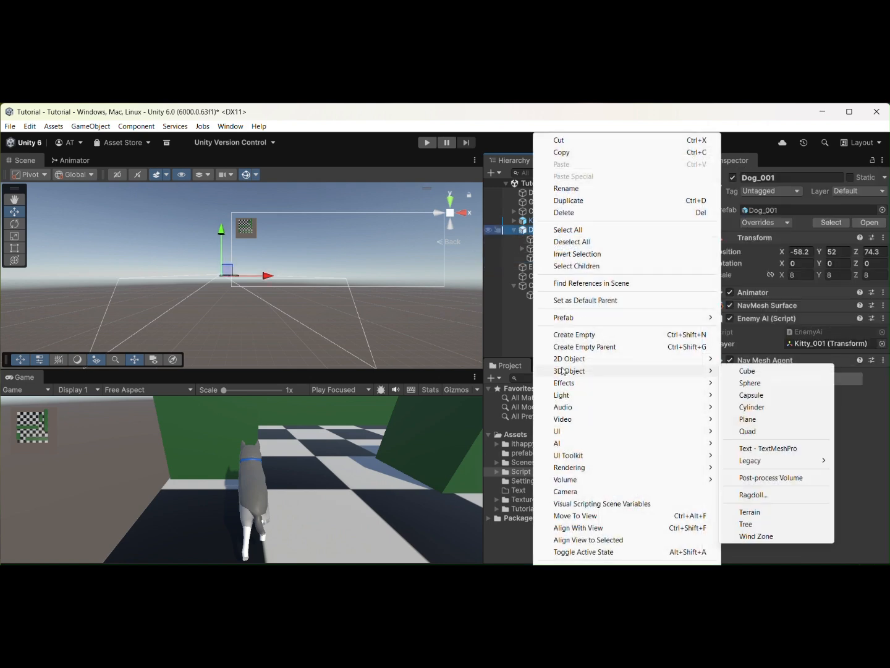
pyautogui.click(758, 372)
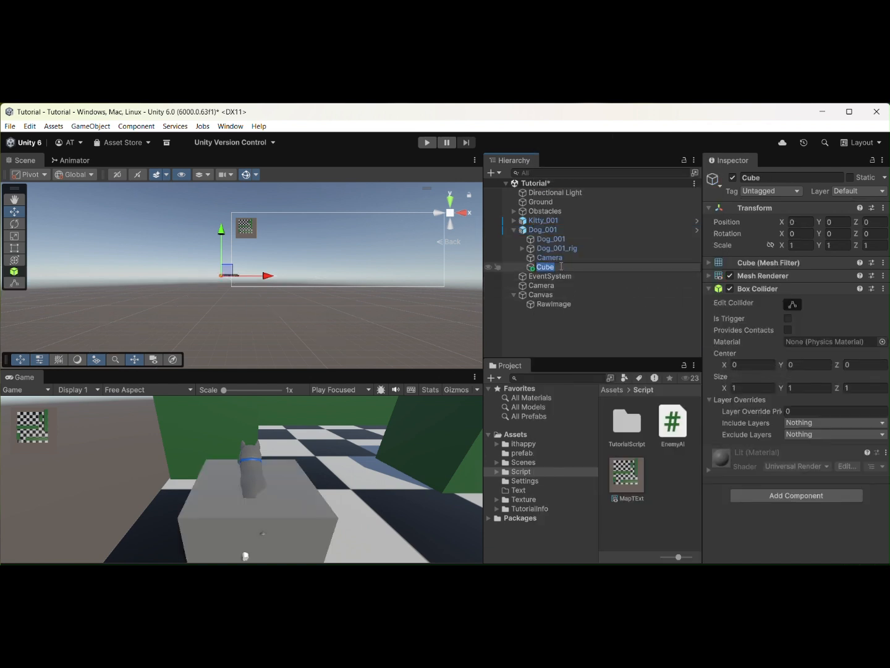
pyautogui.write('Dummy')
pyautogui.press('Return')
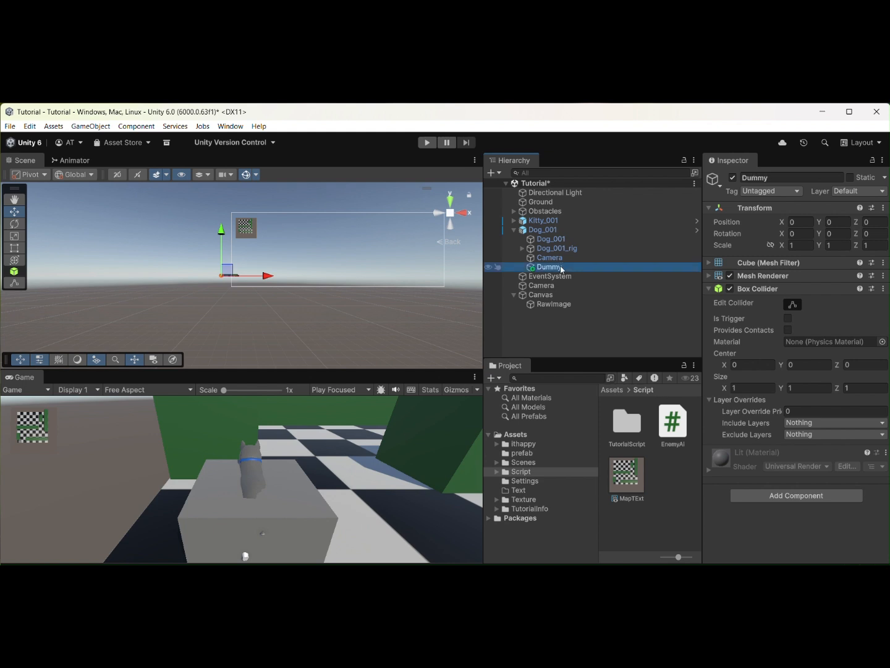
# Step: Assign the Dummy cube to the enemy layer and apply the Red material from Texture/Materials to it
pyautogui.click(852, 192)
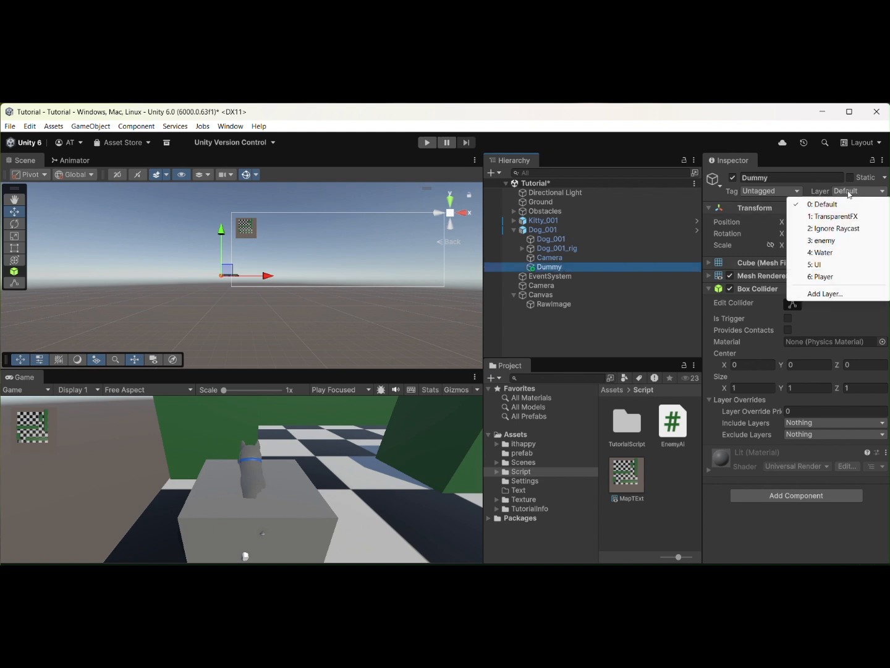
pyautogui.click(824, 244)
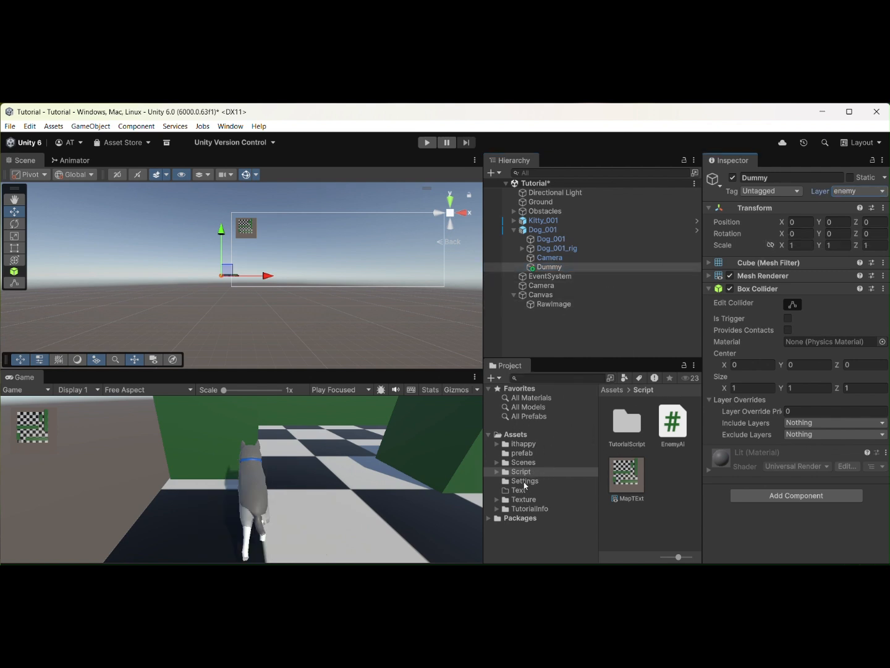
pyautogui.click(524, 499)
pyautogui.doubleClick(625, 421)
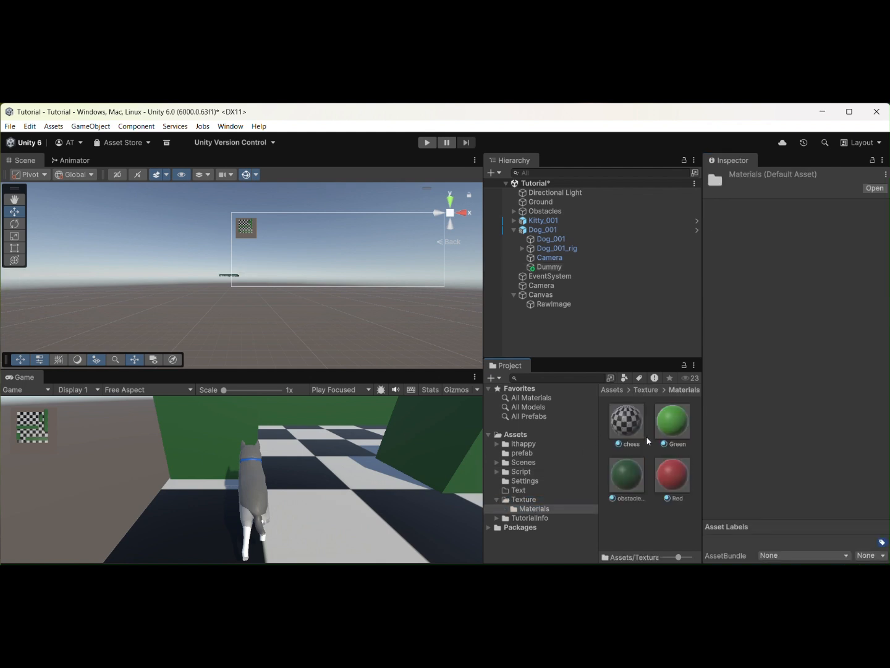
pyautogui.moveTo(673, 475); pyautogui.dragTo(560, 271)
# Step: Expand Kitty_001 and add a 3D cube as its child
pyautogui.click(515, 221)
pyautogui.click(545, 222)
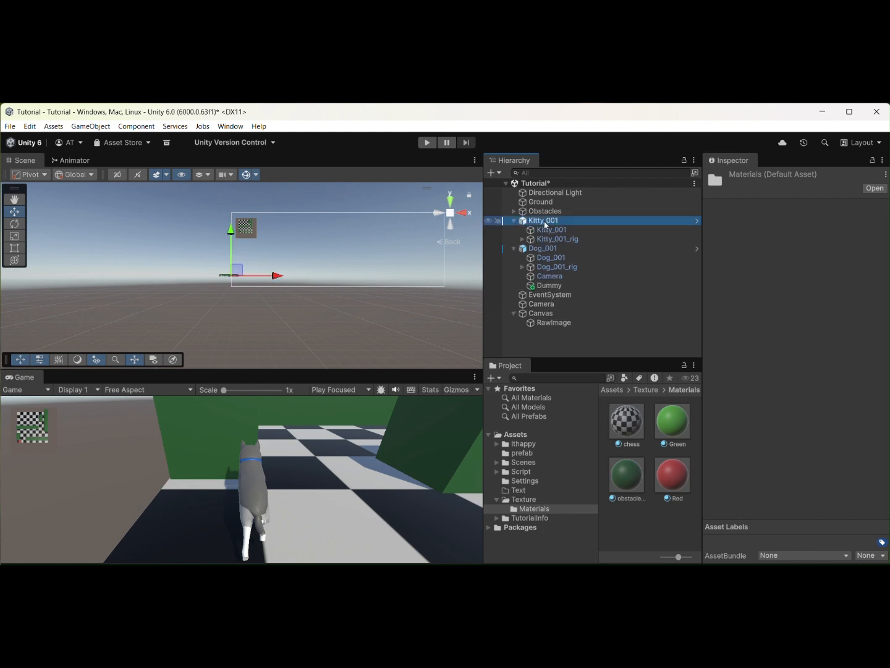
pyautogui.rightClick(546, 225)
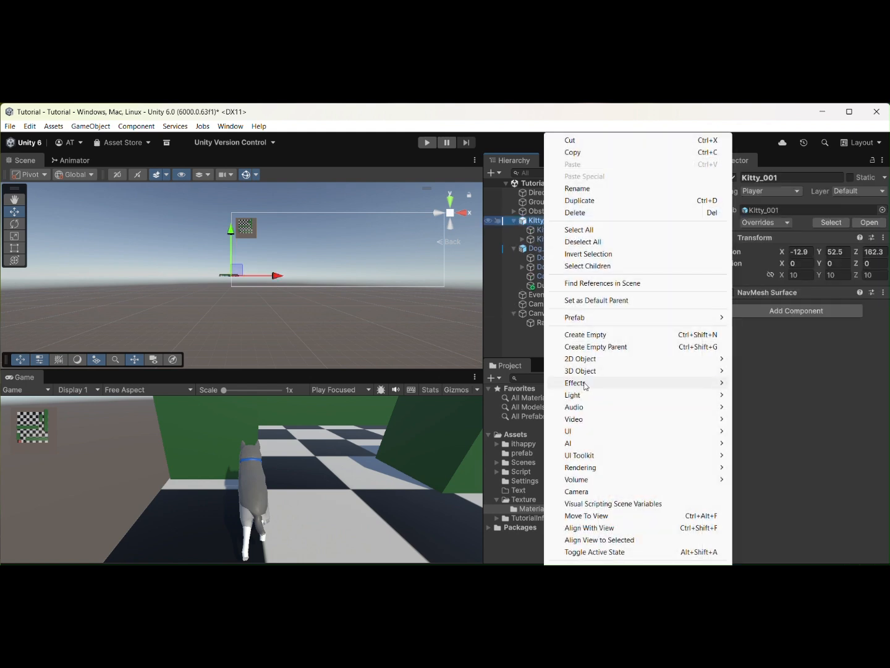
pyautogui.moveTo(729, 372)
pyautogui.click(759, 371)
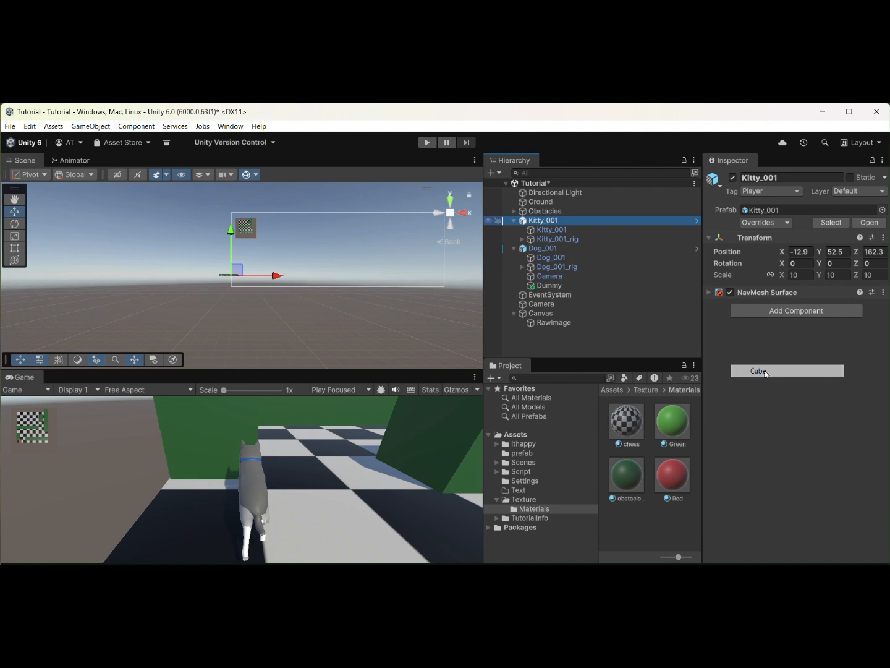
# Step: Apply the Green material to Kitty_001's child cube and assign the cube to the Player layer
pyautogui.moveTo(669, 427); pyautogui.dragTo(550, 254)
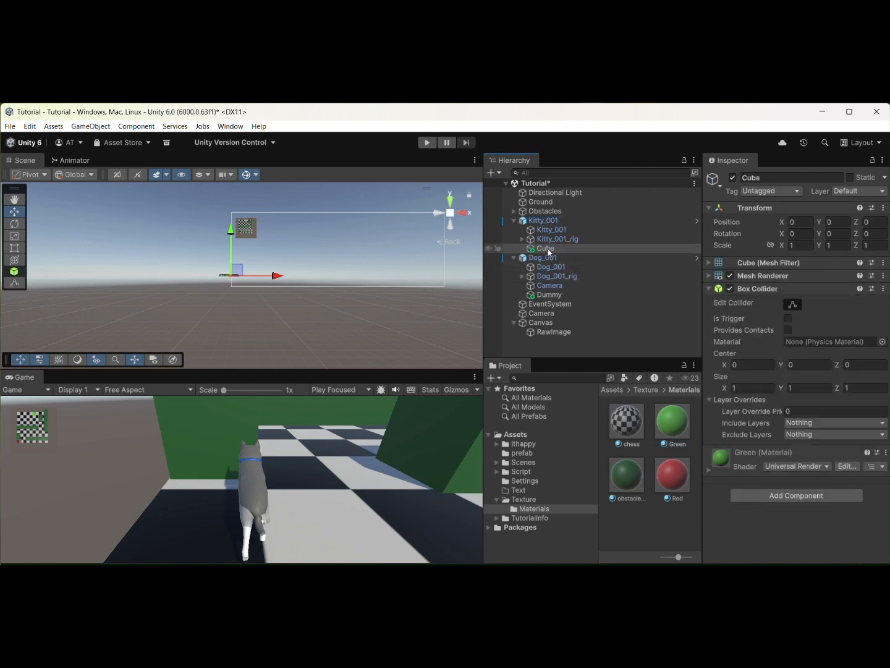
pyautogui.click(860, 192)
pyautogui.click(815, 276)
# Step: Compare the Volume Mask and Culling Mask settings of the root camera and Dog_001's child camera
pyautogui.click(543, 314)
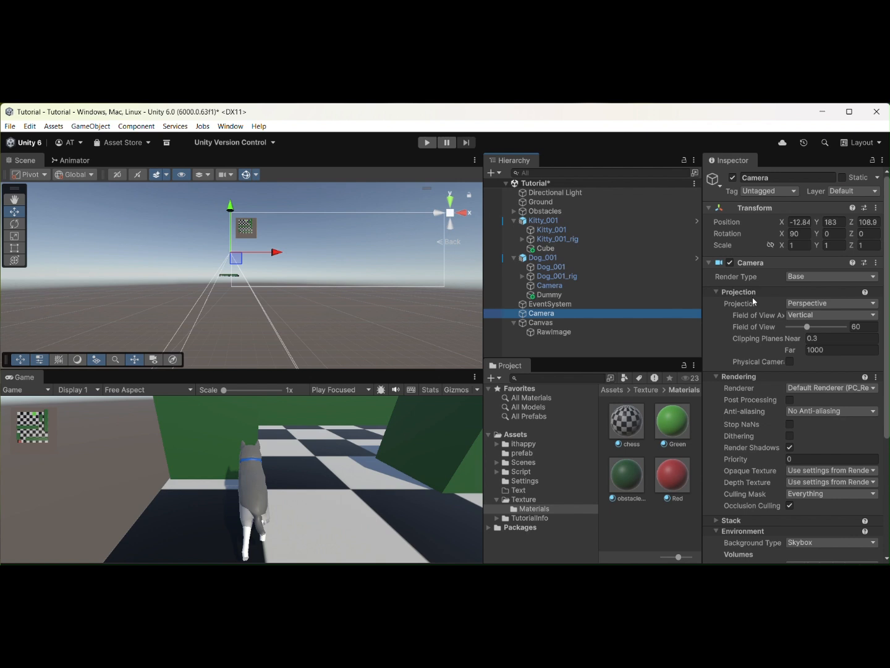
pyautogui.scroll(-5, 808, 318)
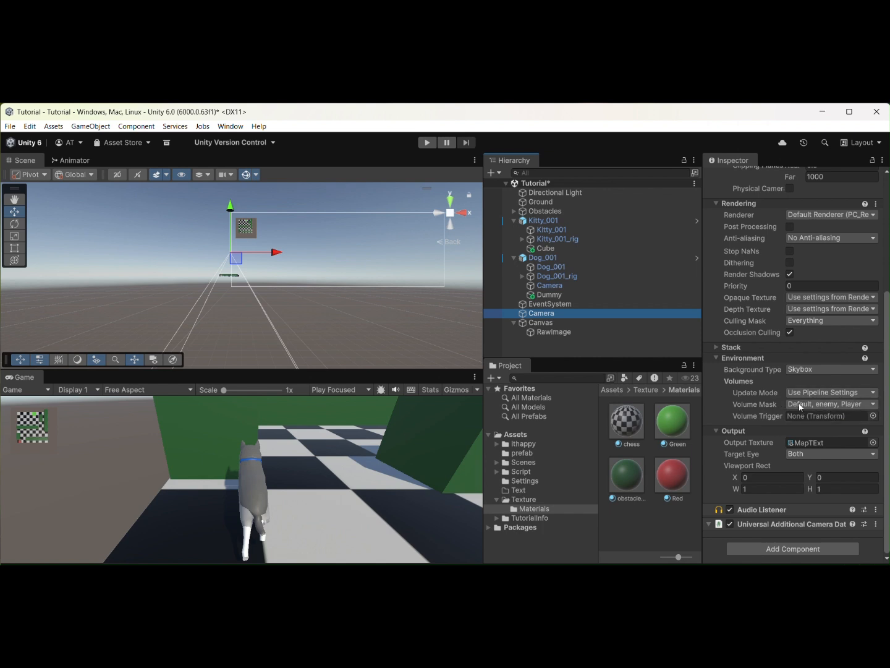
pyautogui.click(850, 405)
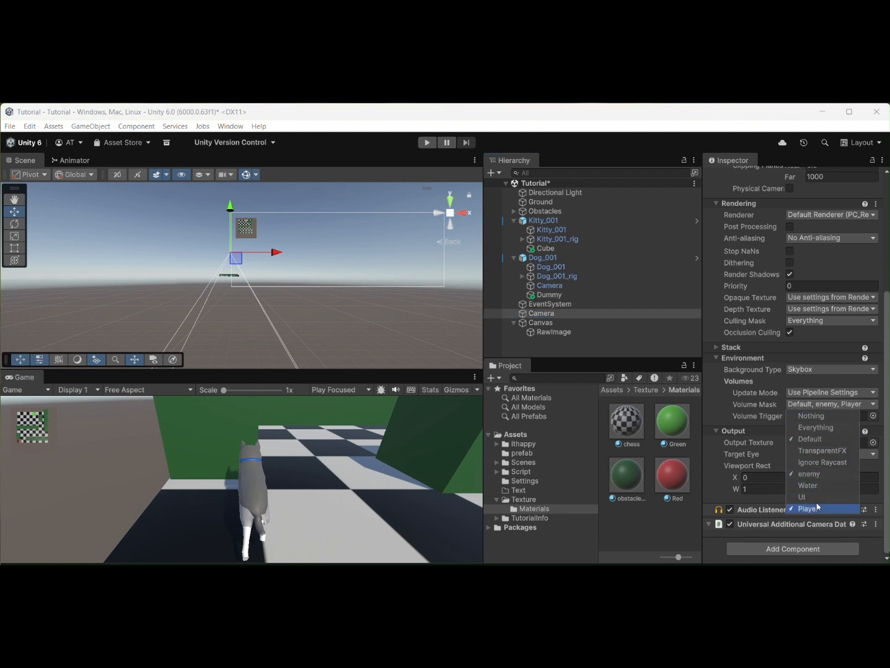
pyautogui.click(542, 288)
pyautogui.click(541, 288)
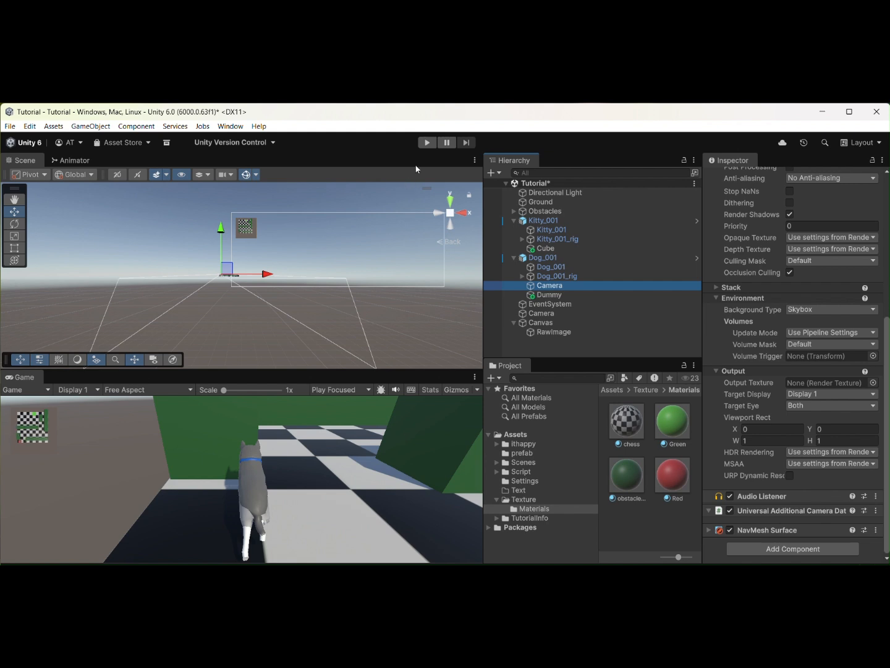
# Step: Run the scene and watch the dog's chase alongside the colored markers on the minimap
pyautogui.click(427, 142)
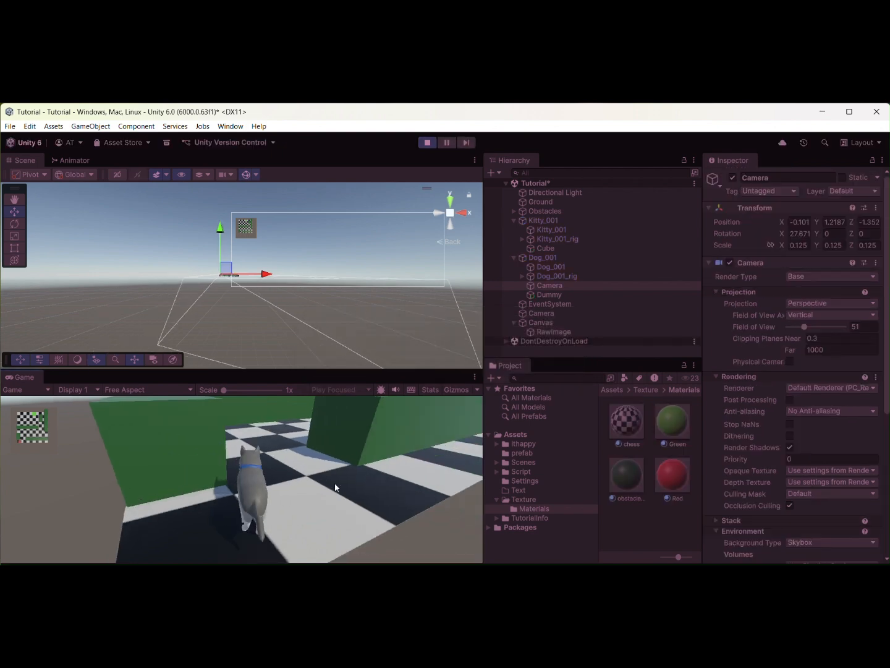
pyautogui.press('w')
pyautogui.press('d')
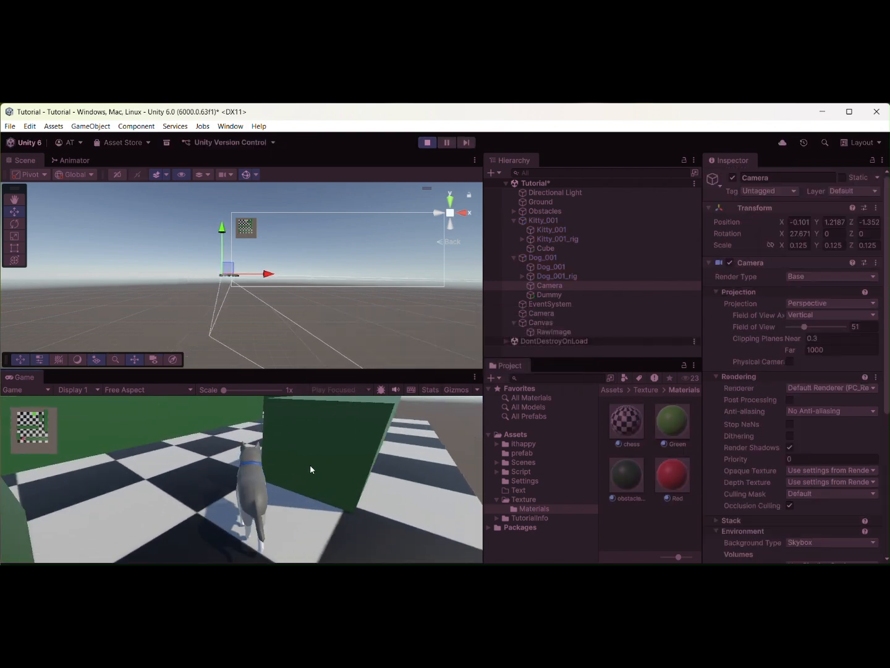
pyautogui.press('w')
pyautogui.press('a')
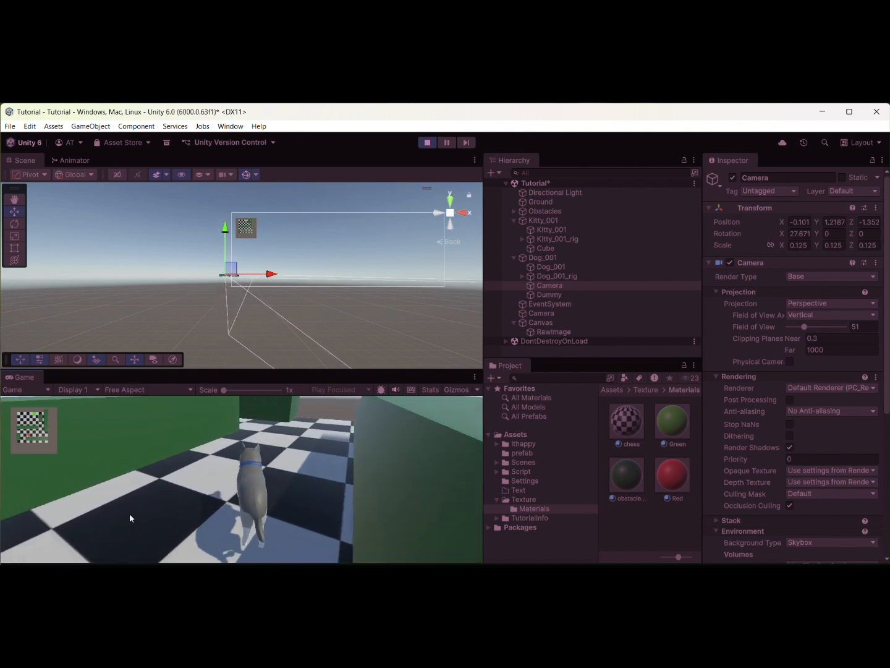
pyautogui.press('w')
pyautogui.press('w')
pyautogui.press('w')
pyautogui.press('d')
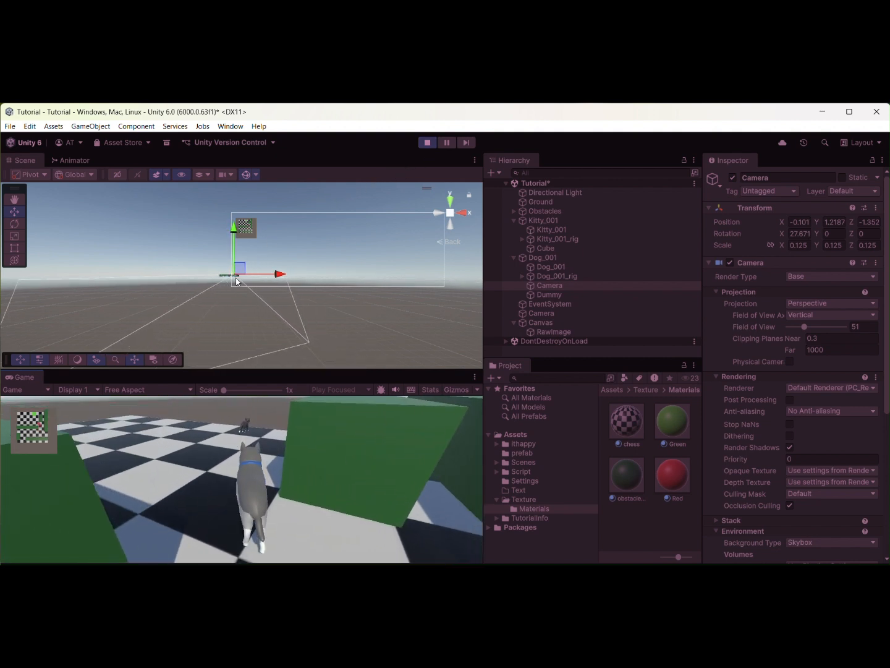
pyautogui.press('w')
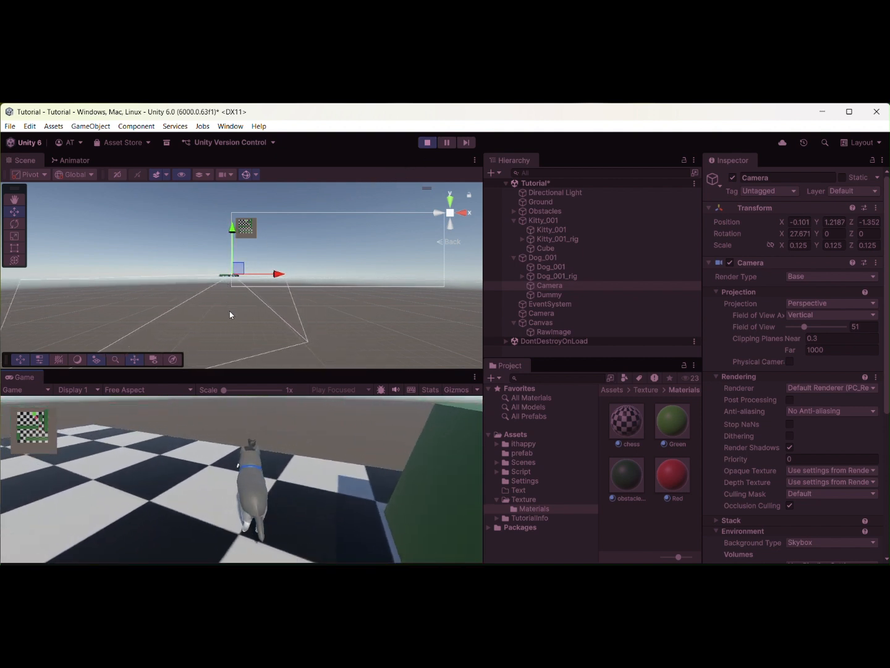
pyautogui.press('w')
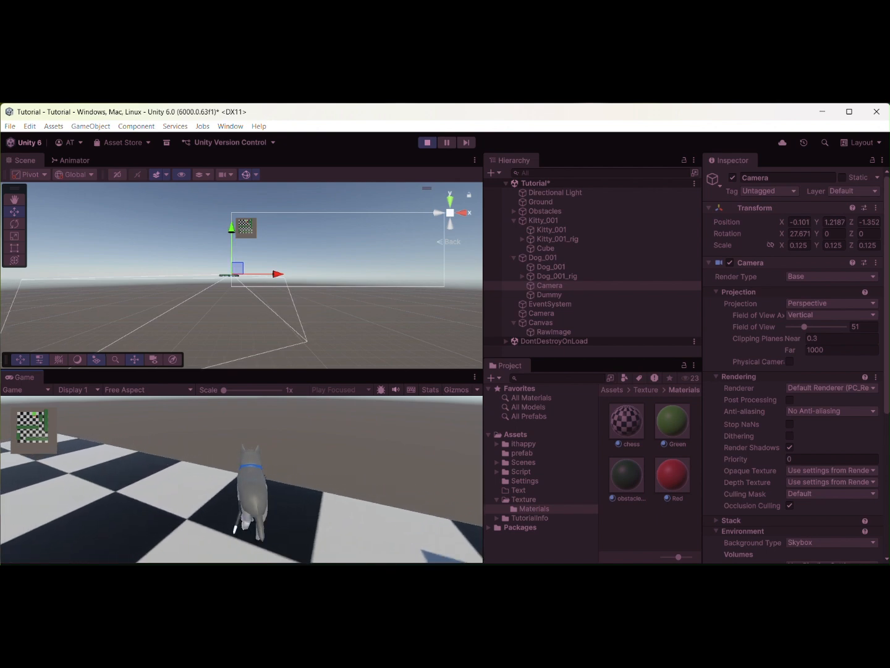
# Step: Check the Console messages for the running scene, close the Console and stop play mode
pyautogui.hotkey('ctrl', 'shift', 'c')
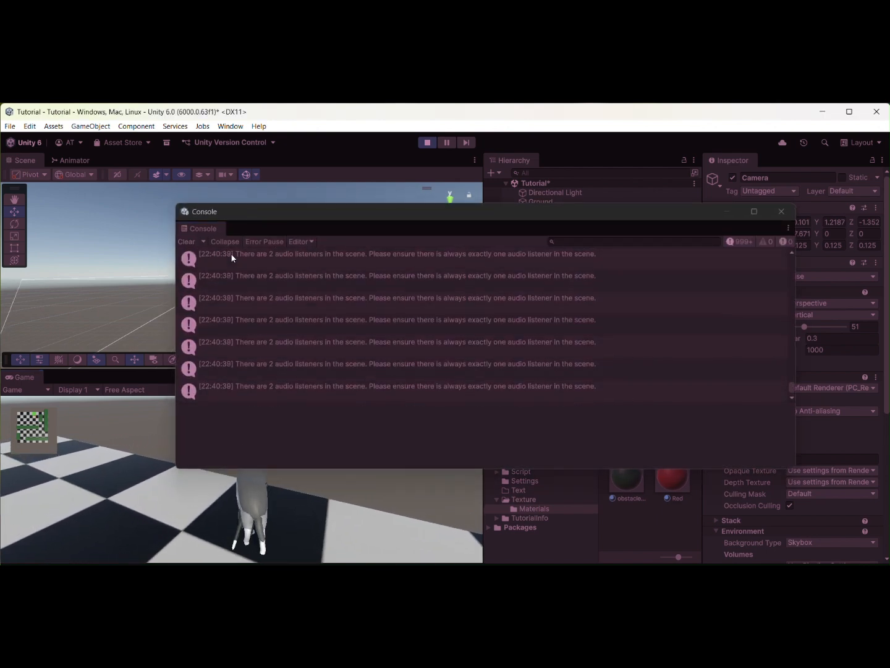
pyautogui.click(782, 210)
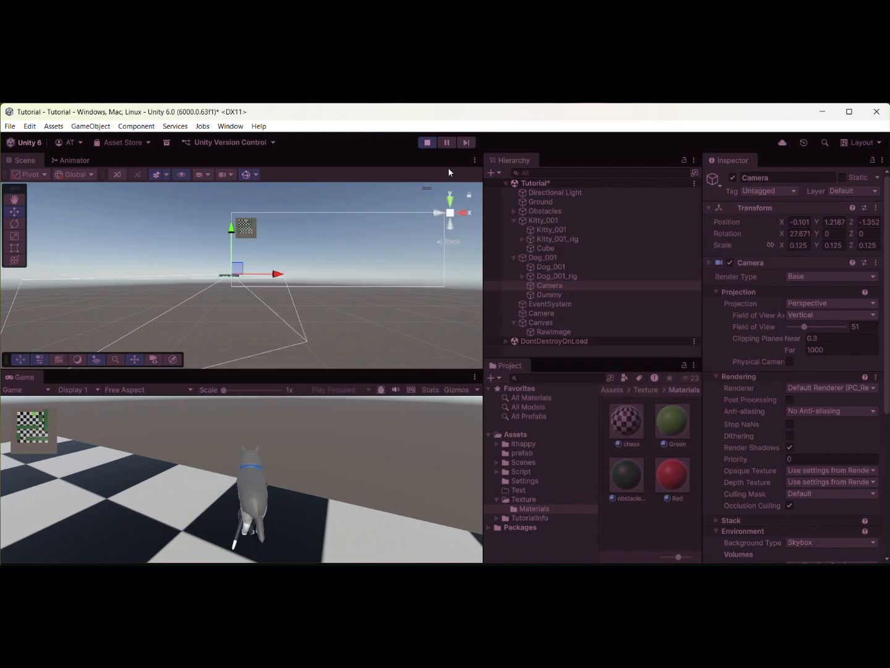
pyautogui.click(427, 142)
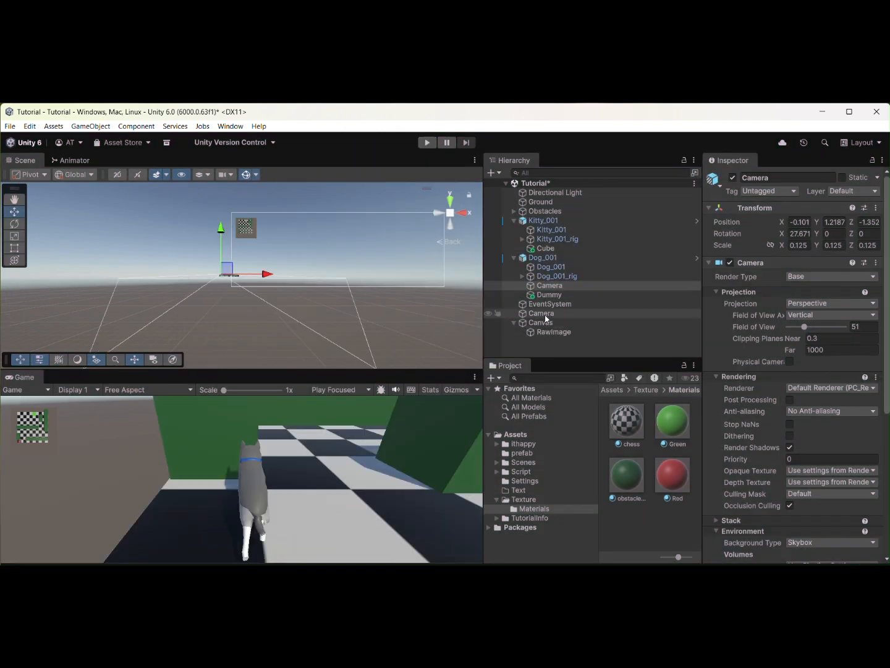
# Step: Remove the Audio Listener component from the root top-down camera
pyautogui.click(541, 313)
pyautogui.scroll(-5, 819, 376)
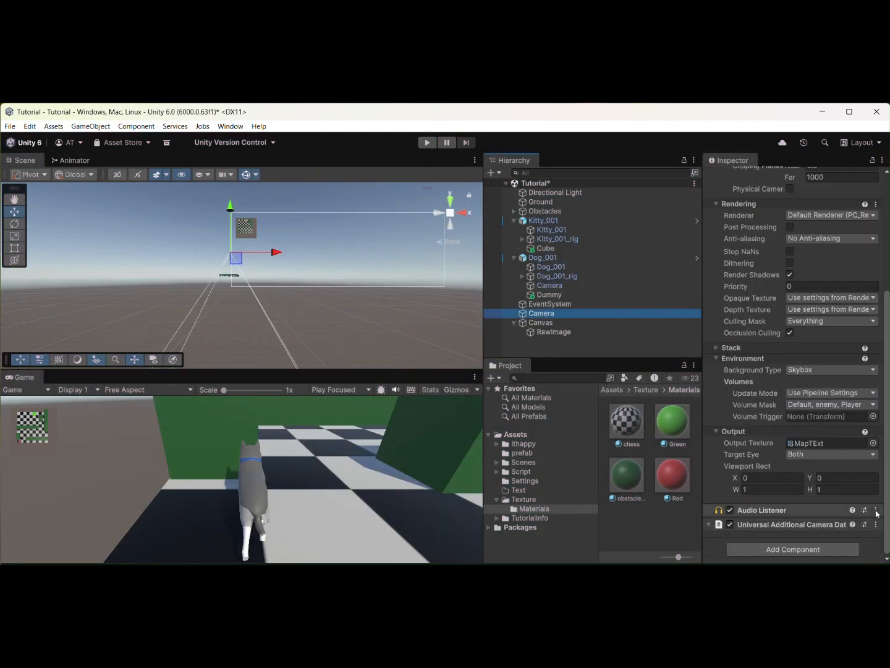
pyautogui.click(877, 510)
pyautogui.click(804, 413)
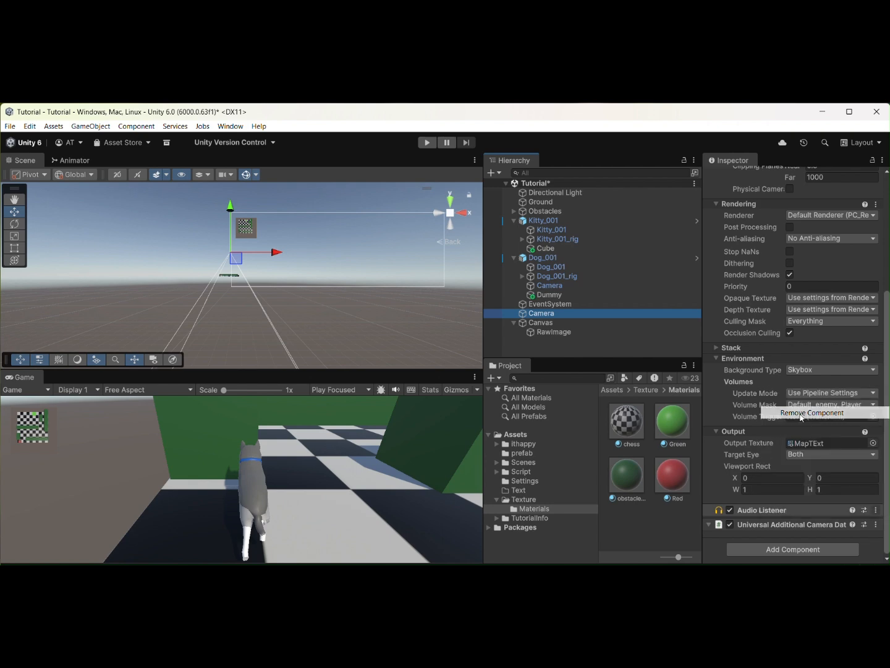
# Step: Rename the root top-down camera to Map_Camera
pyautogui.click(541, 313)
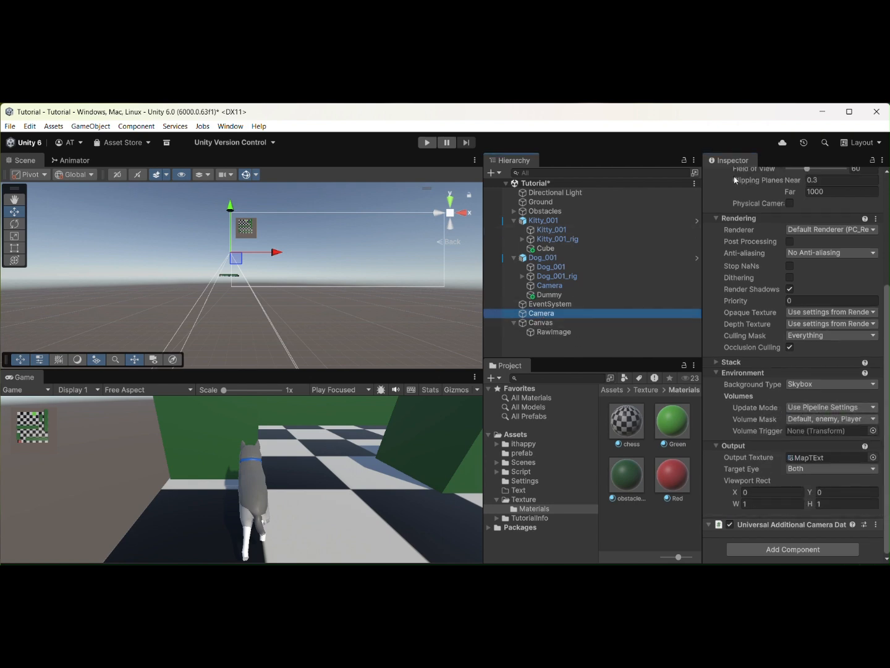
pyautogui.scroll(5, 729, 251)
pyautogui.click(763, 178)
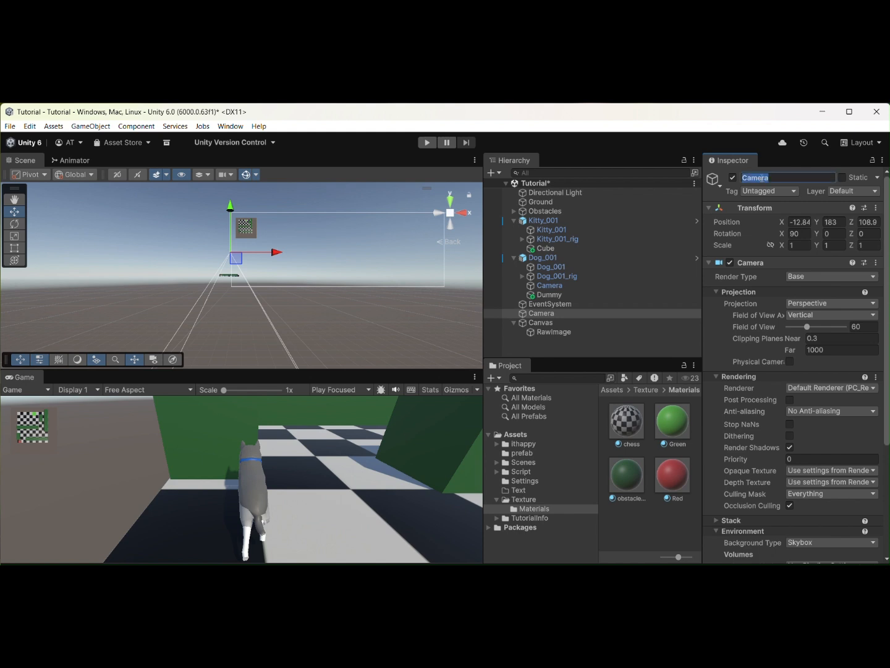
pyautogui.press('Home')
pyautogui.write('Map_')
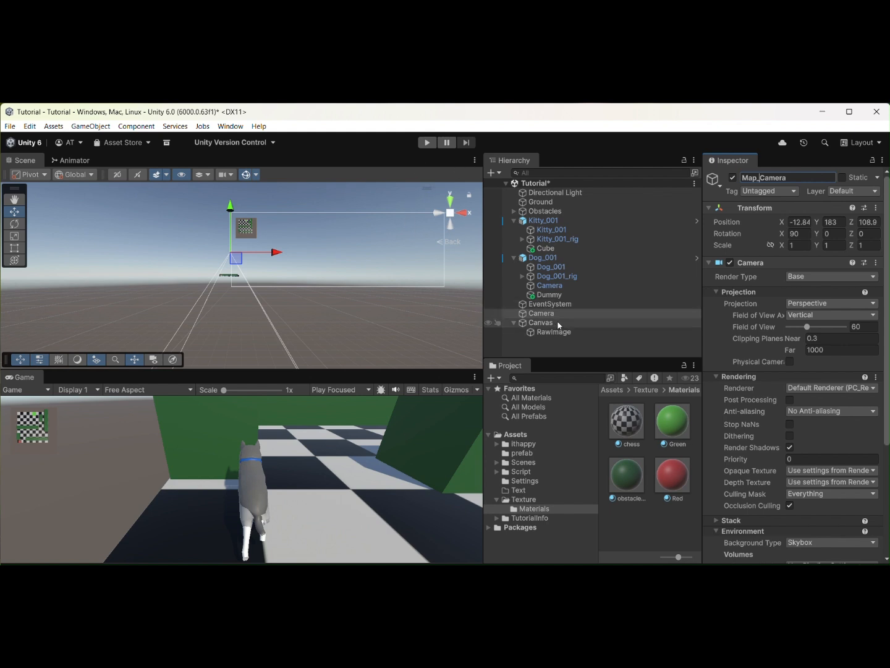
pyautogui.click(556, 341)
# Step: Run the scene, watch the chase and minimap in a maximized Game view, and restore the editor layout
pyautogui.click(427, 143)
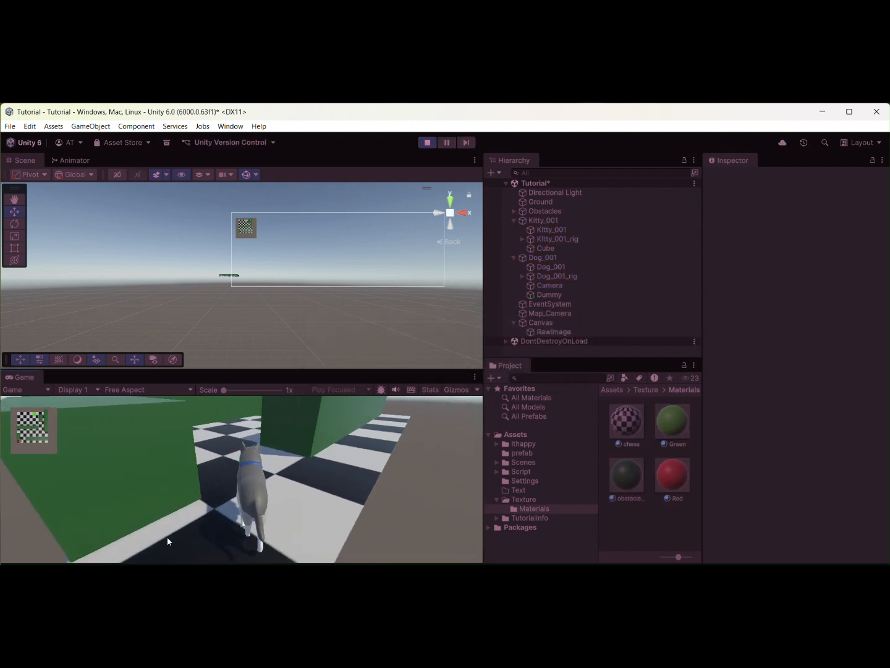
pyautogui.press('w')
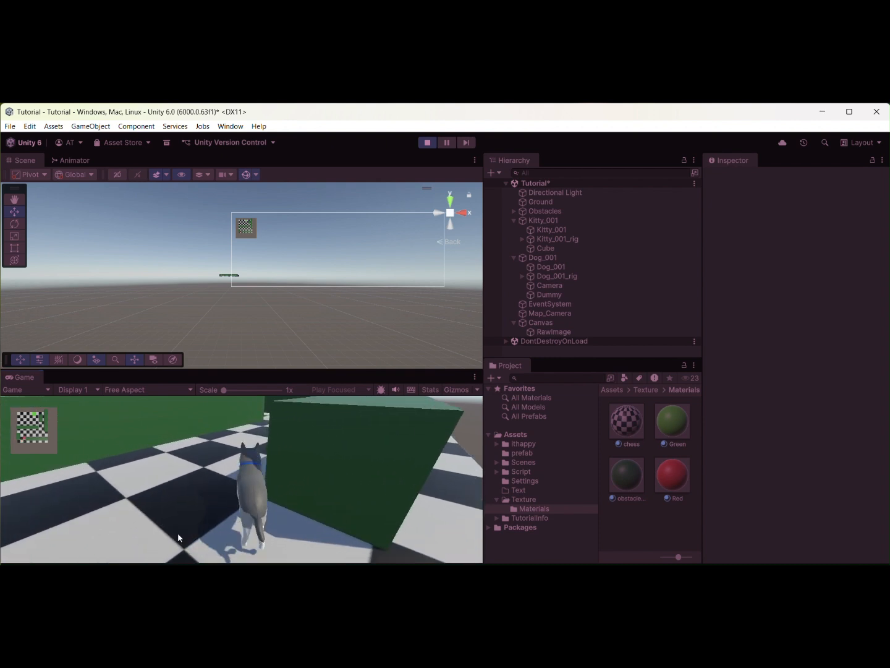
pyautogui.press('w')
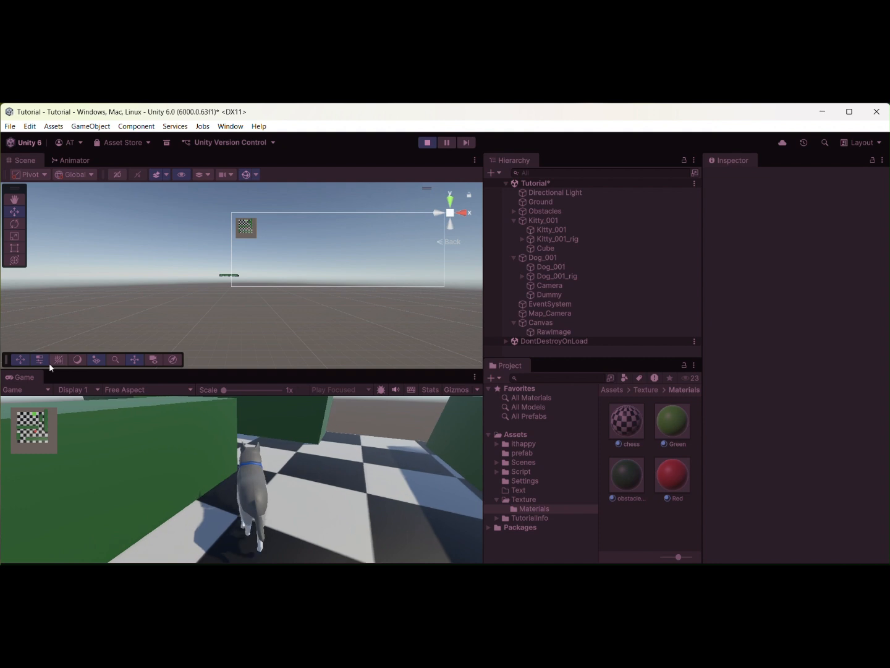
pyautogui.doubleClick(18, 377)
pyautogui.press('w')
pyautogui.press('a')
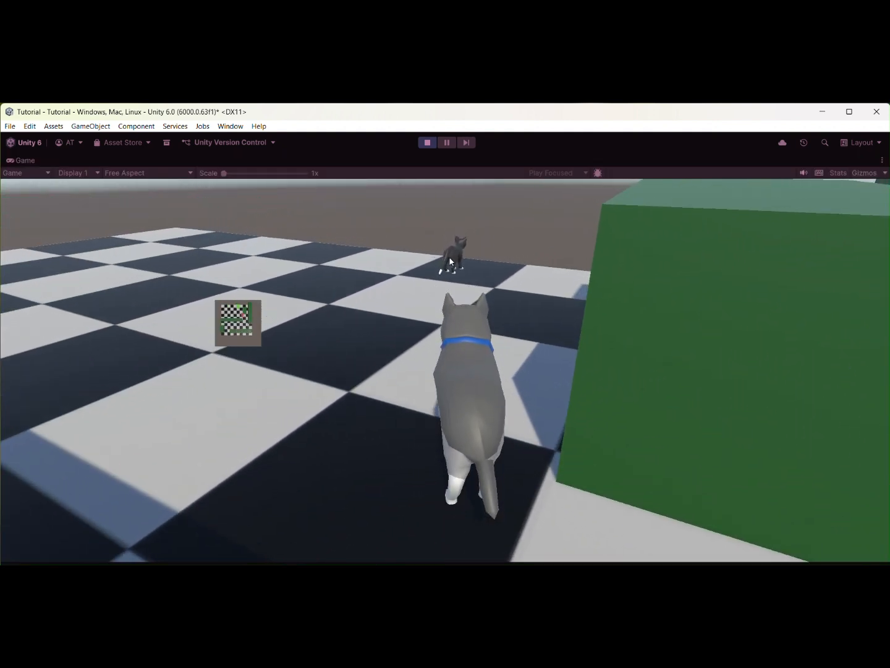
pyautogui.doubleClick(18, 160)
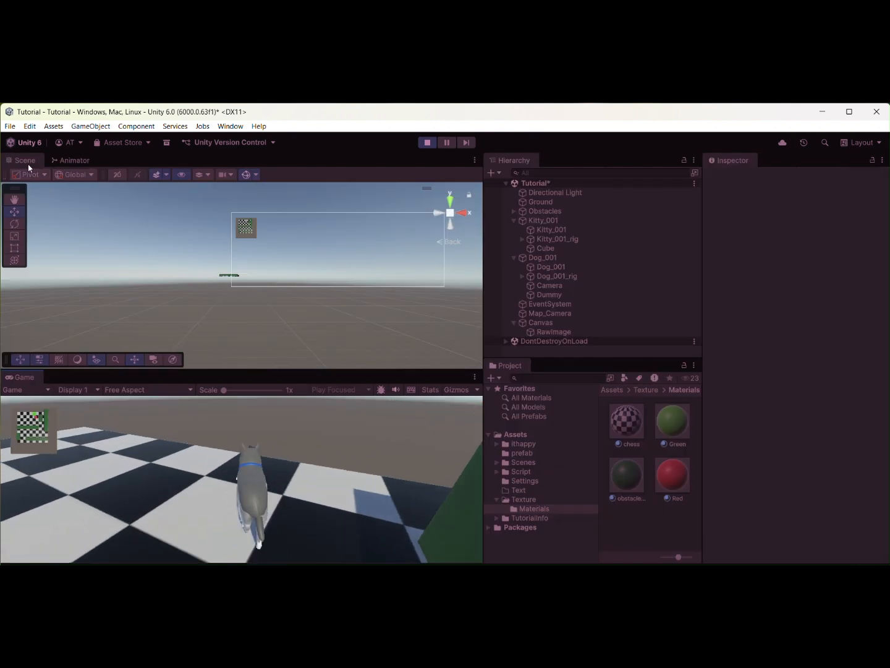
# Step: Frame Kitty_001 in the running scene, move it along X to about -31.56 to test the chase, and stop play mode
pyautogui.doubleClick(543, 221)
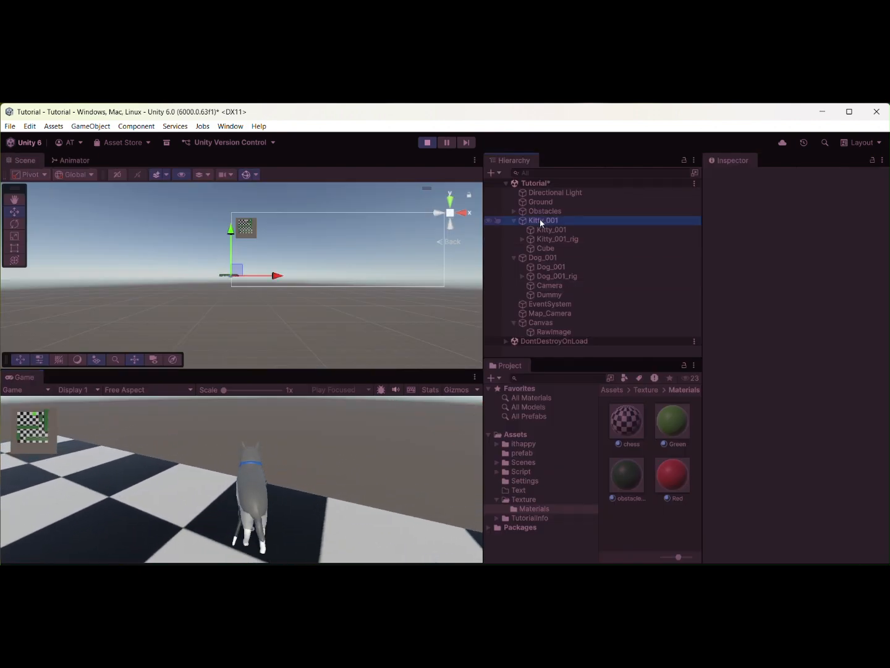
pyautogui.moveTo(270, 278); pyautogui.dragTo(54, 253)
pyautogui.click(426, 146)
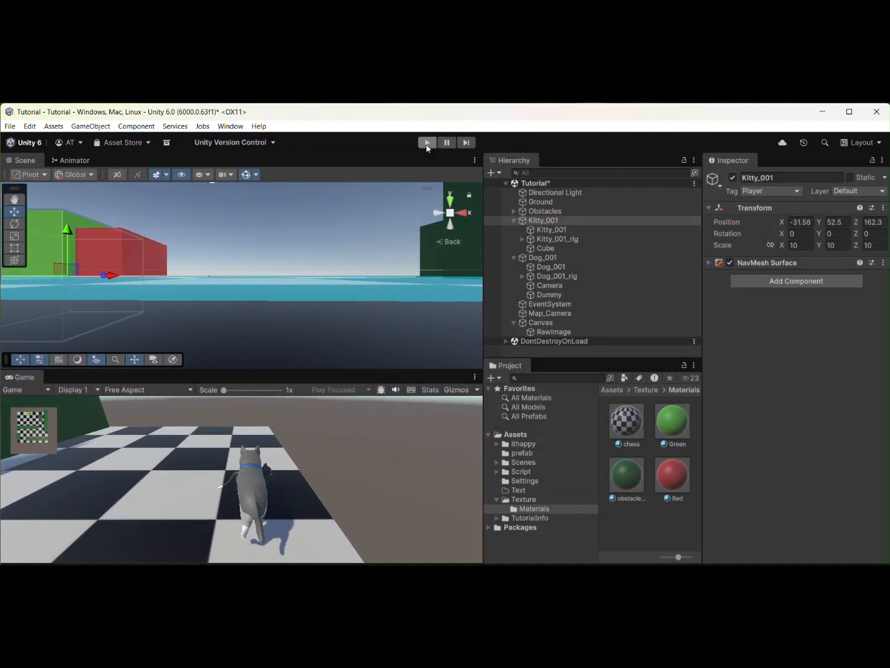